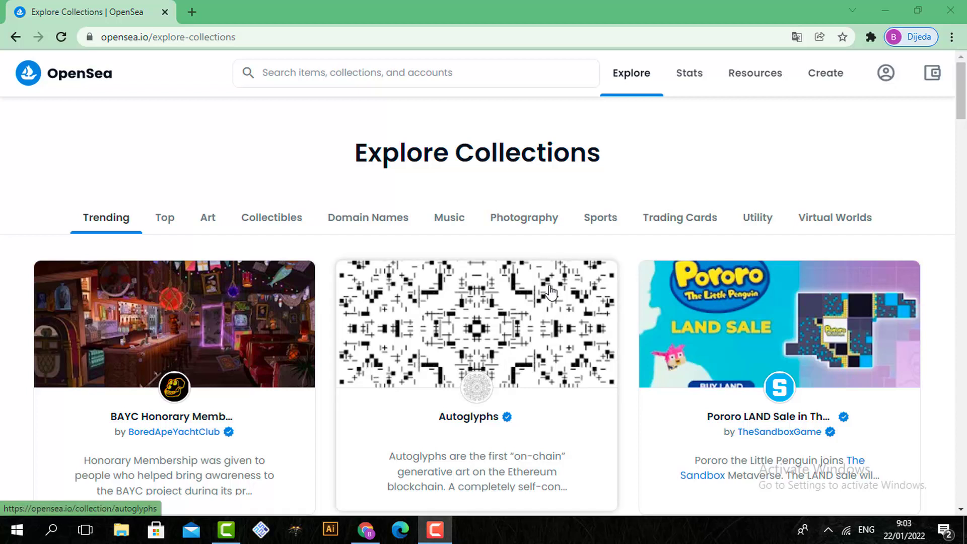
# Look through the trending NFT collections on the Explore Collections page.
pyautogui.scroll(-3, 125, 152)
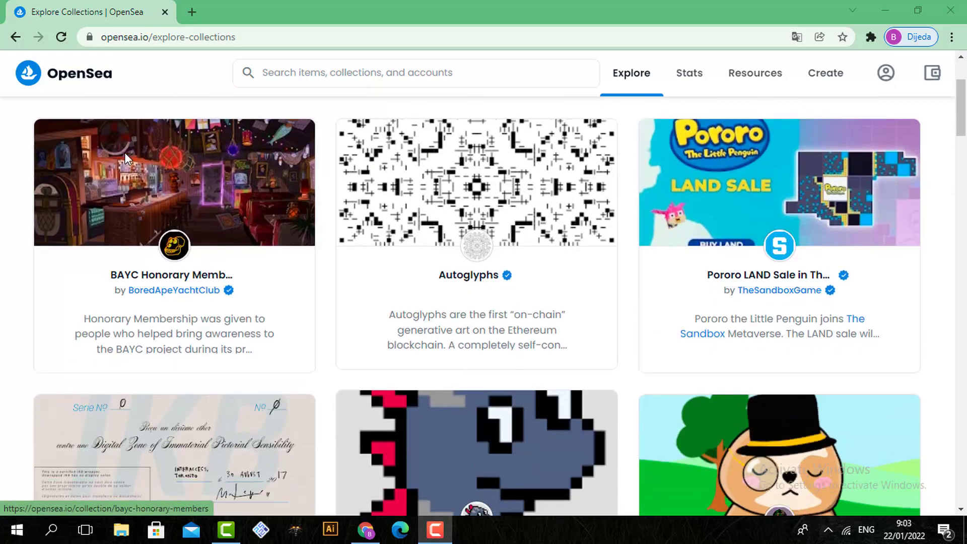
pyautogui.scroll(-1, 212, 475)
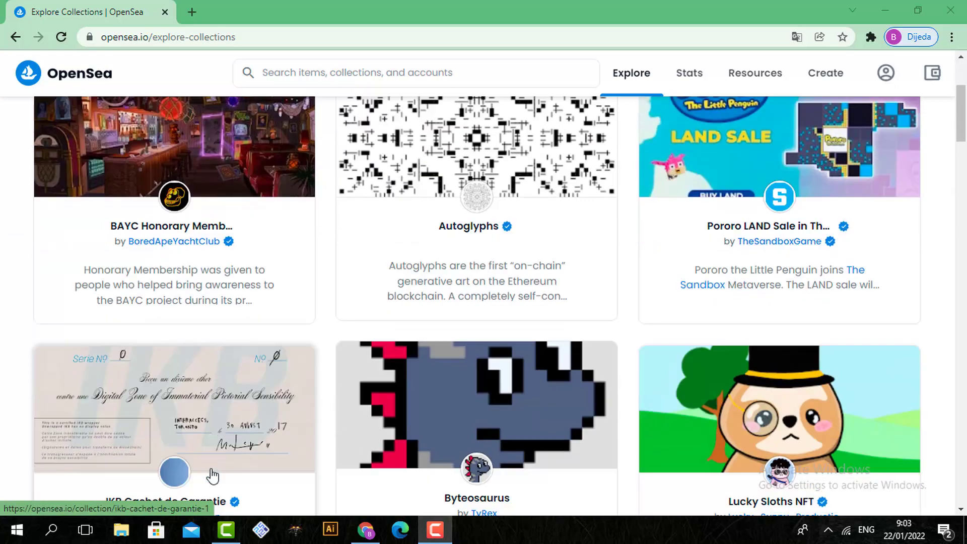
pyautogui.scroll(-5, 212, 476)
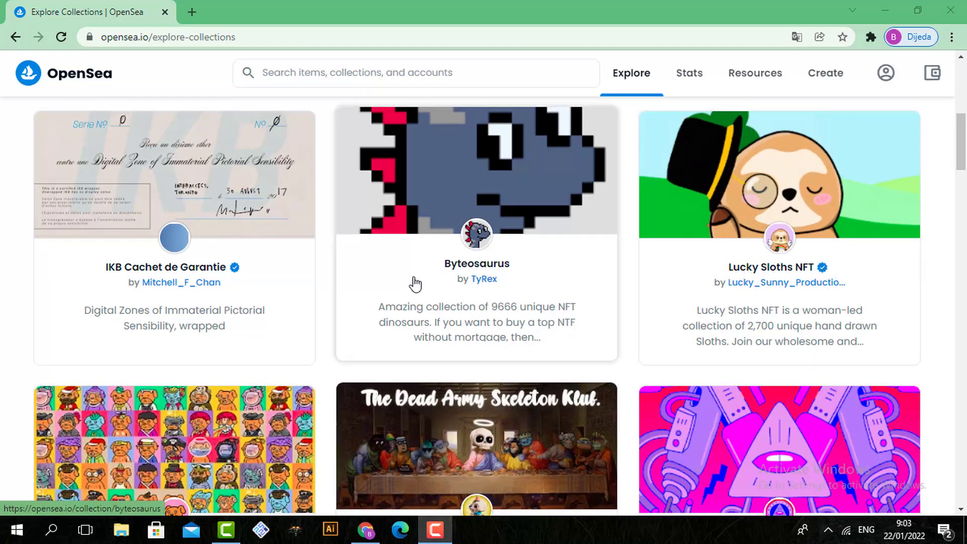
pyautogui.scroll(3, 398, 292)
pyautogui.scroll(-3, 153, 434)
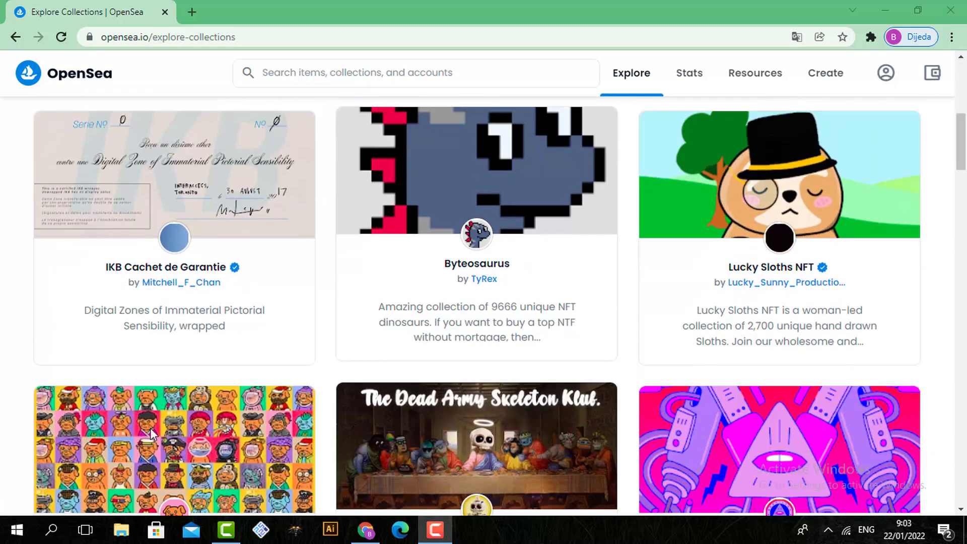
pyautogui.scroll(-3, 531, 332)
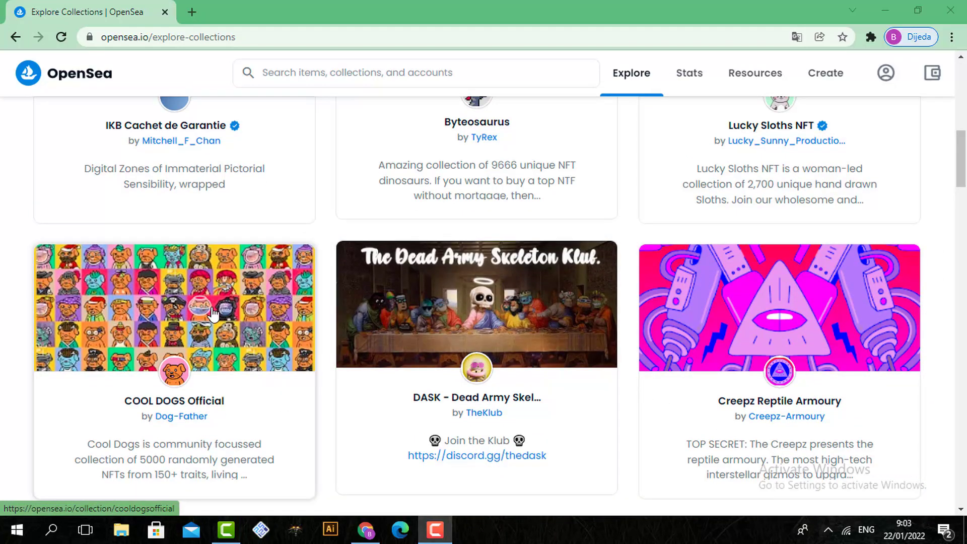
pyautogui.scroll(-5, 245, 438)
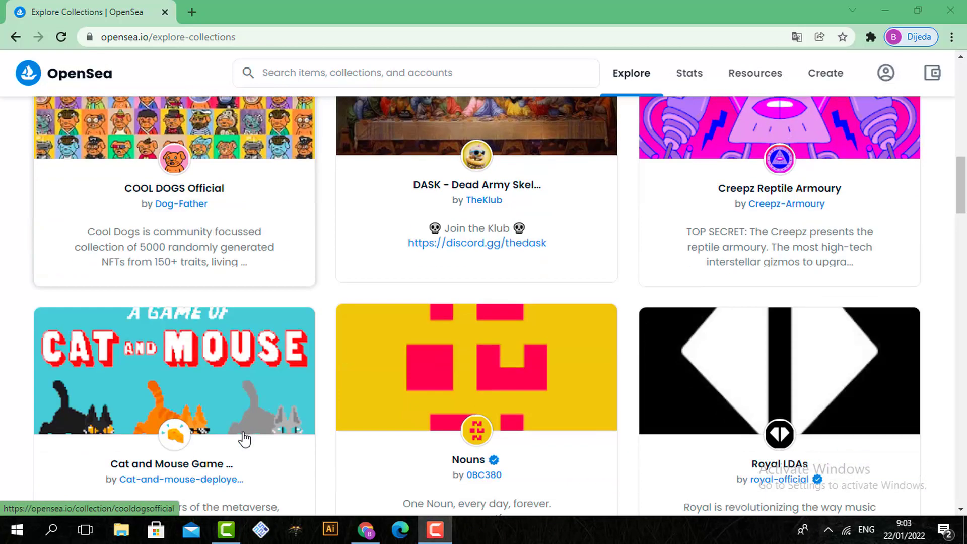
pyautogui.scroll(2, 271, 349)
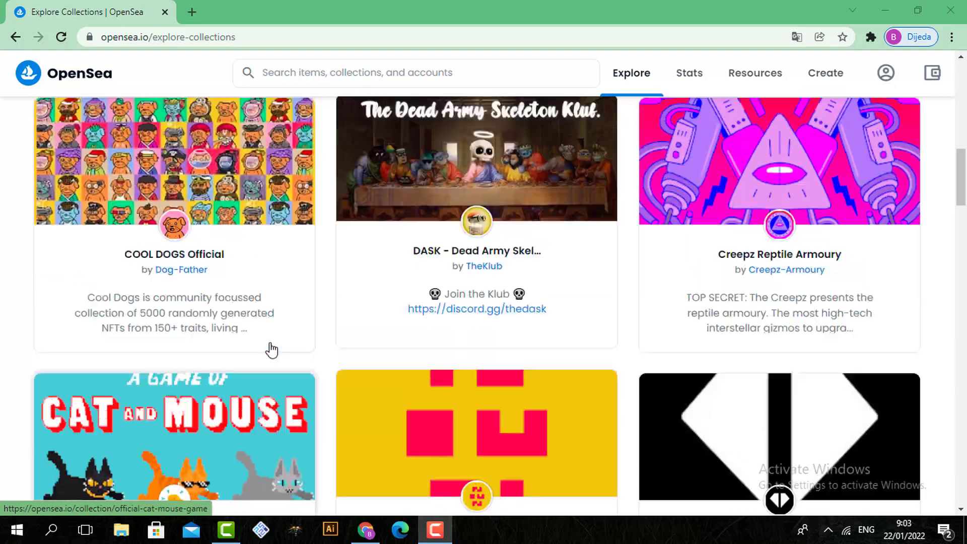
pyautogui.scroll(15, 272, 350)
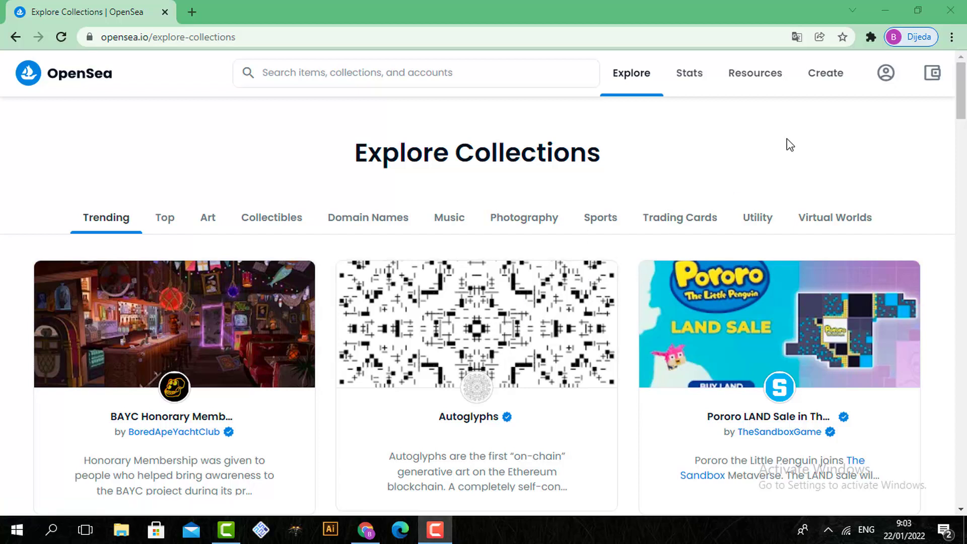
# Open the account's My Collections page and start creating a new collection.
pyautogui.click(233, 38)
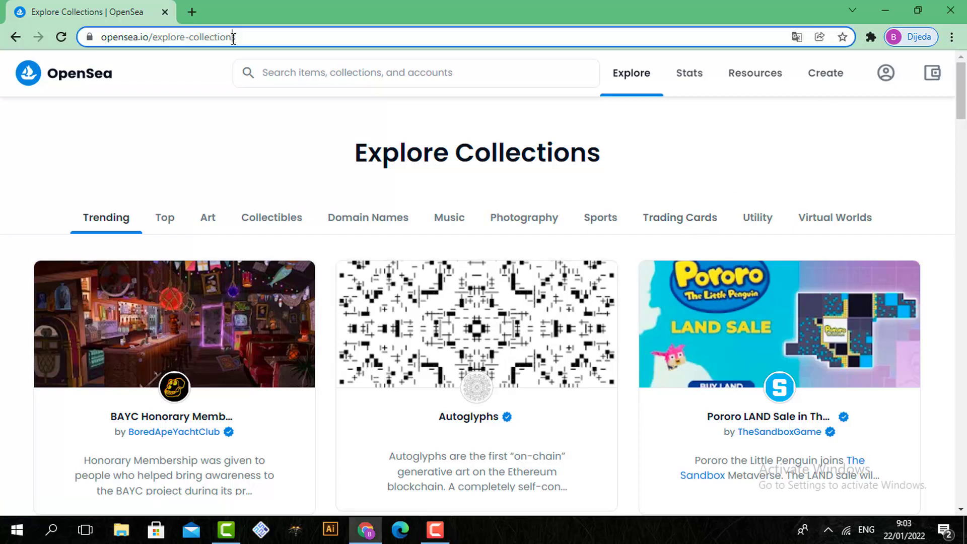
pyautogui.click(276, 38)
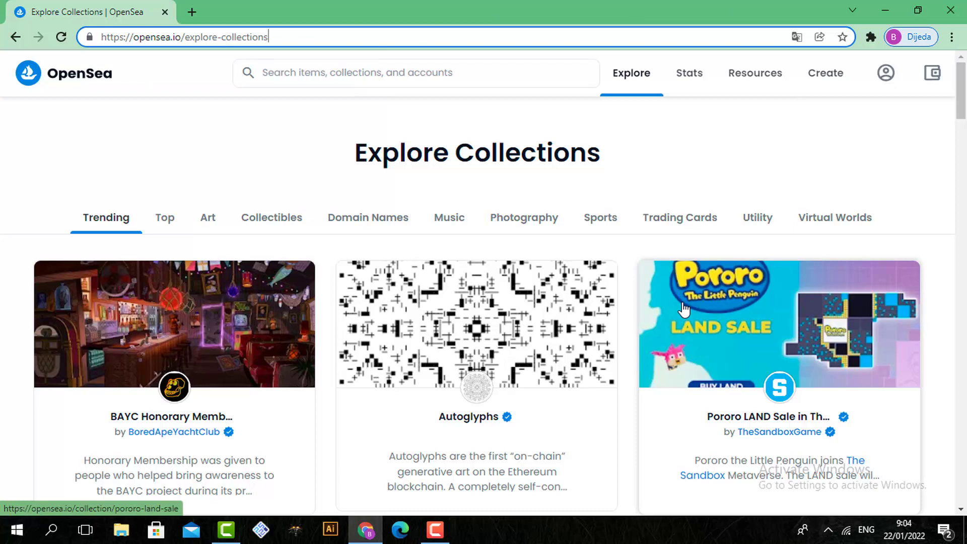
pyautogui.moveTo(881, 73)
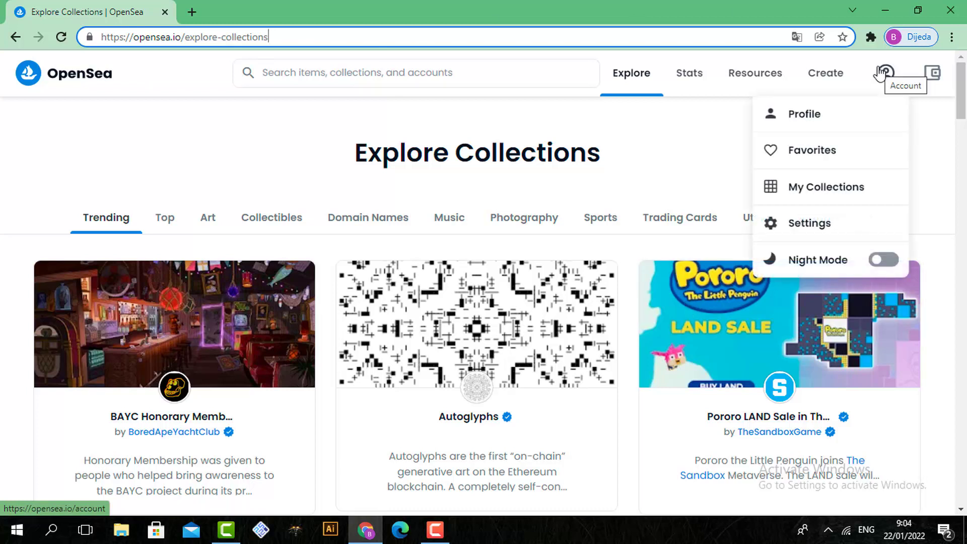
pyautogui.click(834, 200)
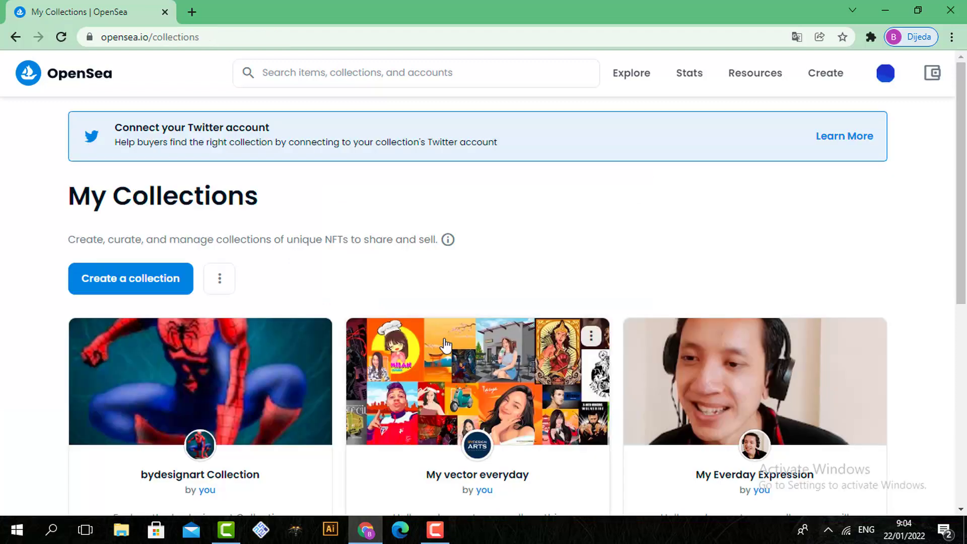
pyautogui.scroll(-1, 506, 277)
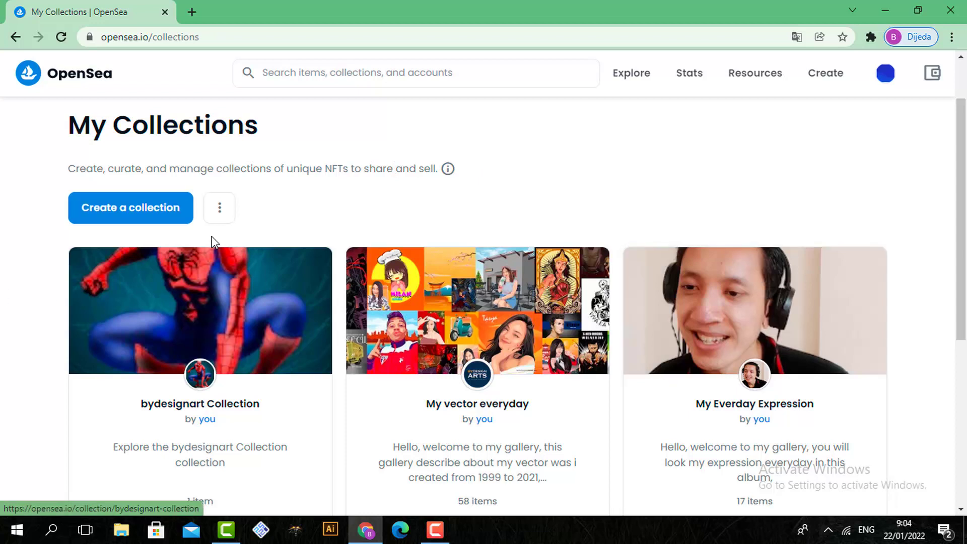
pyautogui.scroll(1, 555, 294)
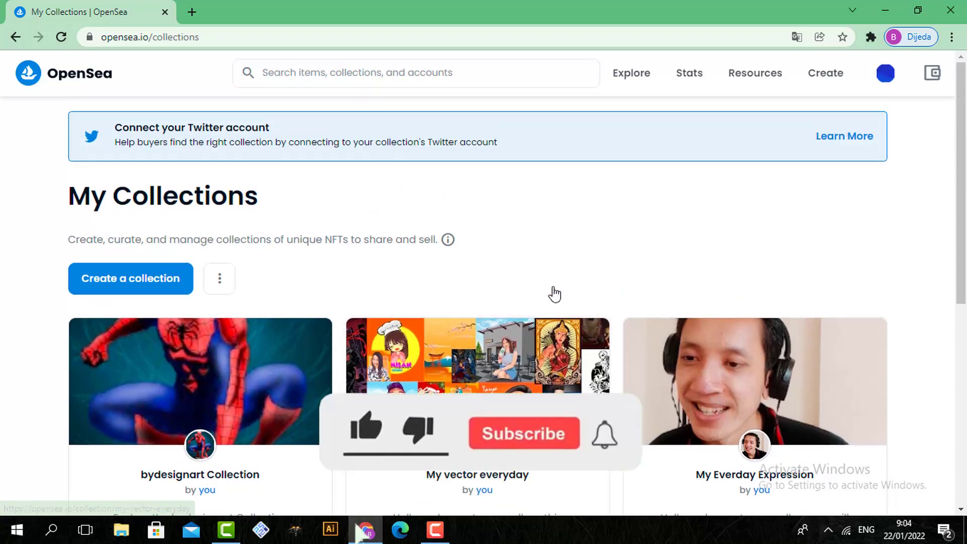
pyautogui.click(95, 286)
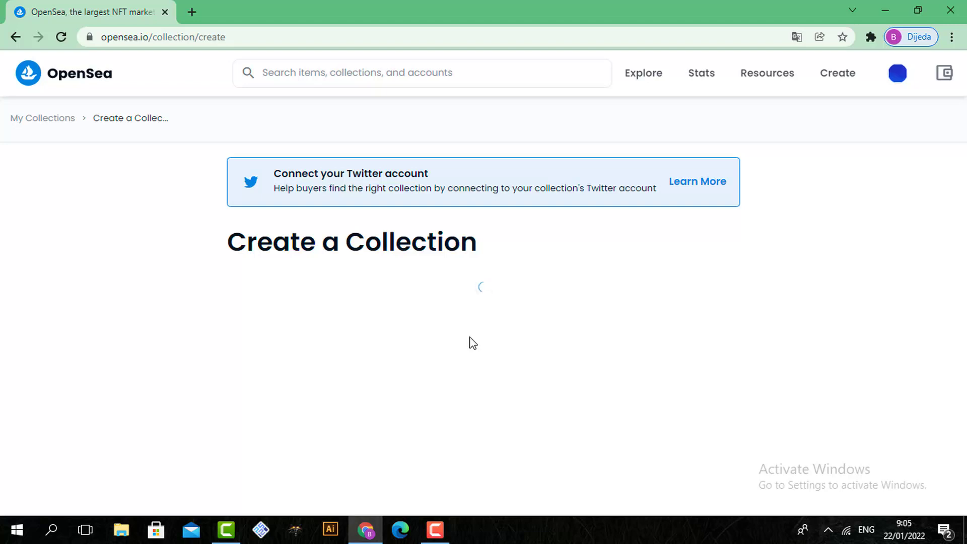
# Upload logo-cover from the NFT folder on Local Disk (F:) as the collection's logo image.
pyautogui.scroll(-4, 473, 295)
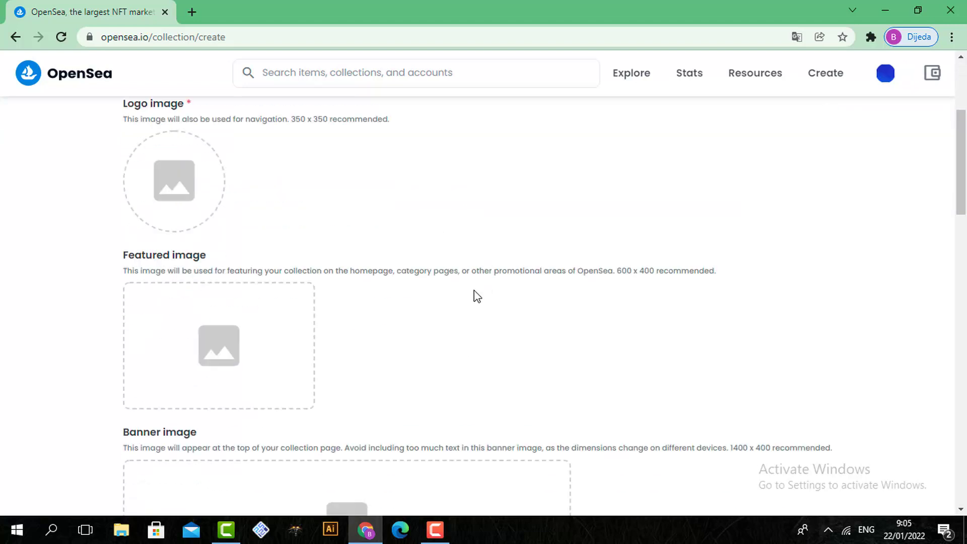
pyautogui.scroll(3, 476, 295)
pyautogui.scroll(2, 477, 296)
pyautogui.scroll(-3, 272, 323)
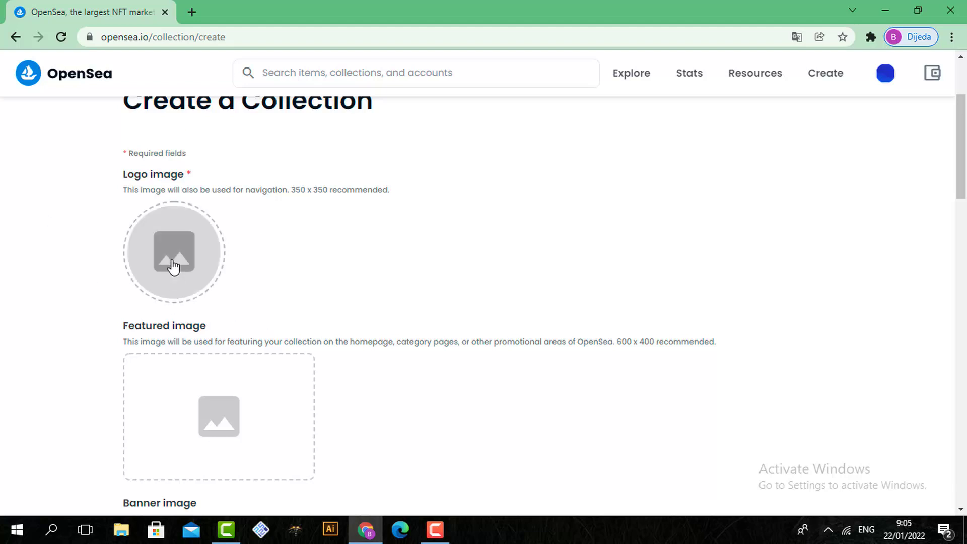
pyautogui.click(204, 266)
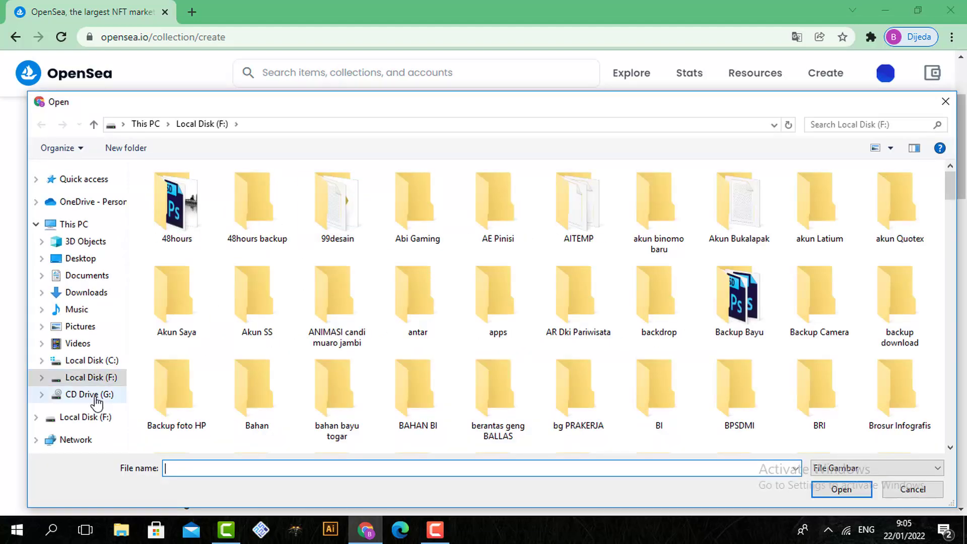
pyautogui.click(88, 418)
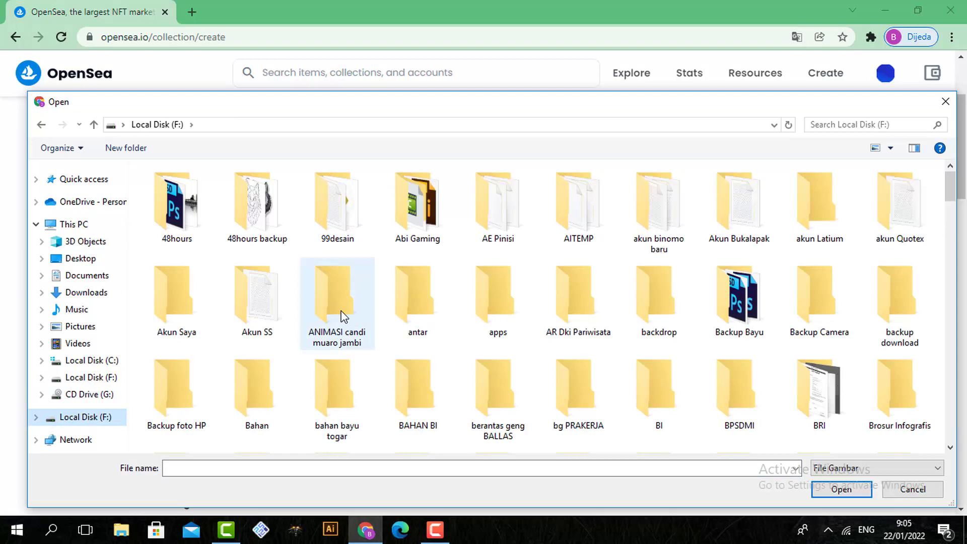
pyautogui.click(341, 312)
pyautogui.press('n')
pyautogui.doubleClick(829, 207)
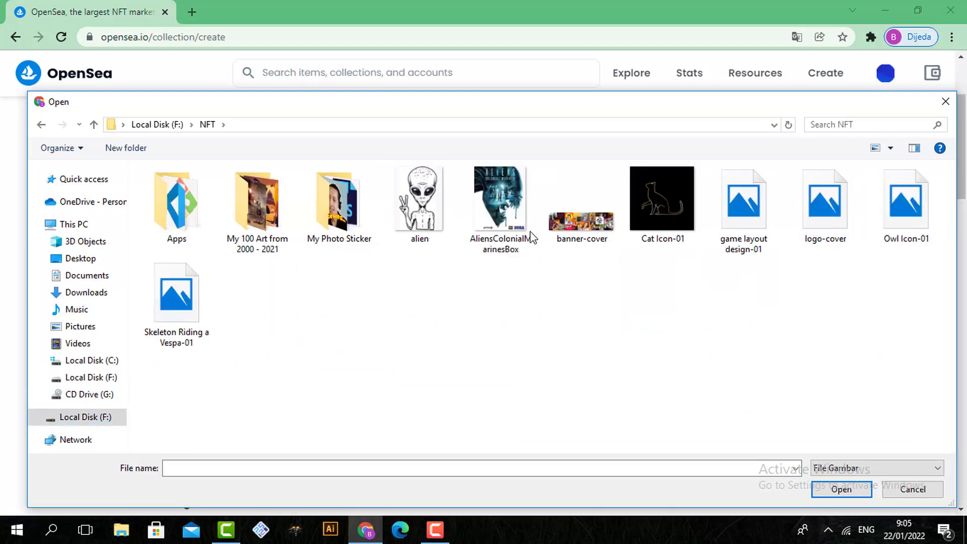
pyautogui.click(821, 213)
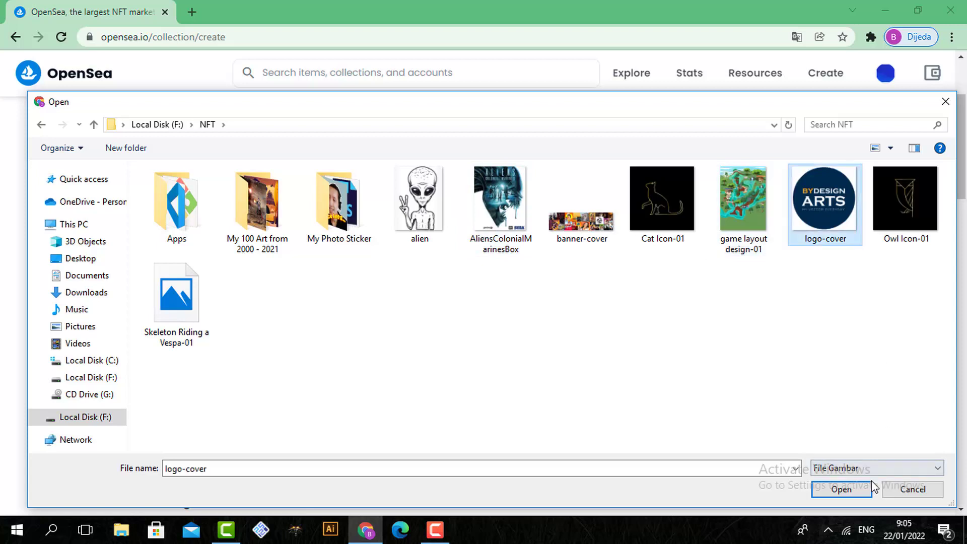
pyautogui.click(841, 489)
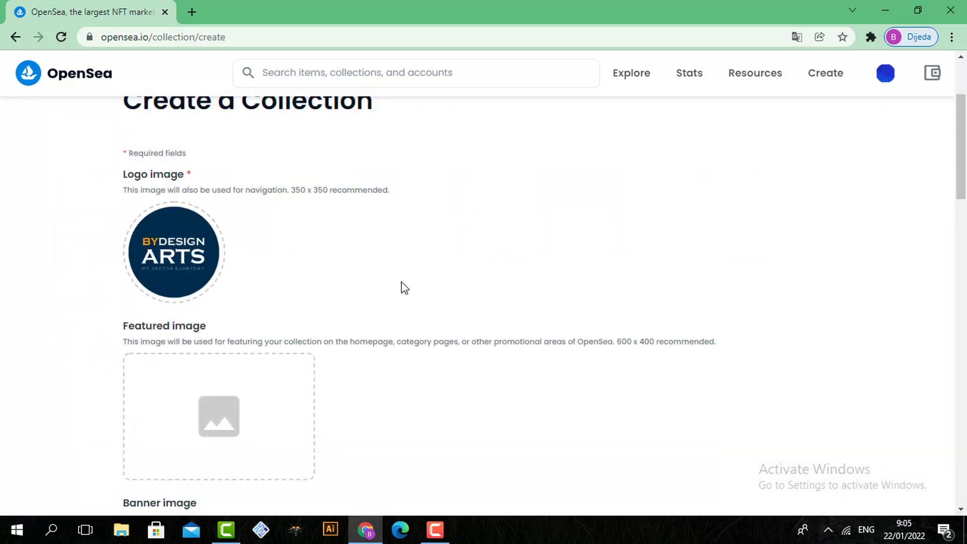
# Upload "Skeleton Riding a Vespa-01" from the NFT folder as the collection's featured image.
pyautogui.scroll(-3, 403, 288)
pyautogui.scroll(3, 403, 288)
pyautogui.scroll(-1, 403, 288)
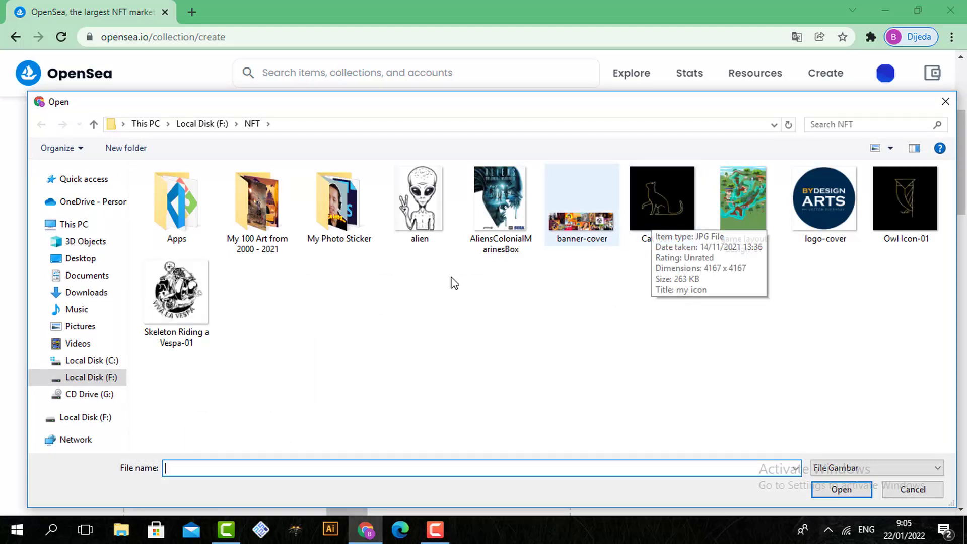
pyautogui.click(182, 297)
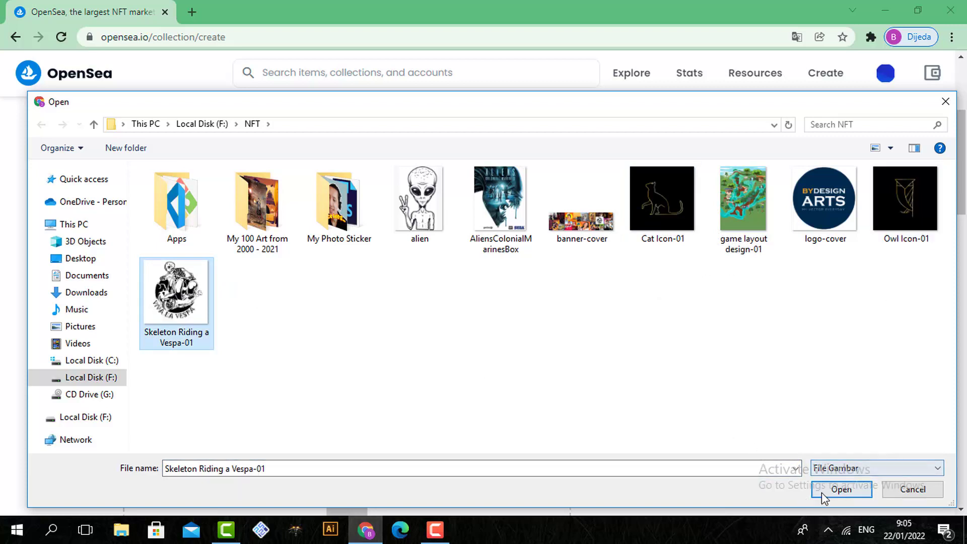
pyautogui.click(324, 207)
pyautogui.doubleClick(324, 207)
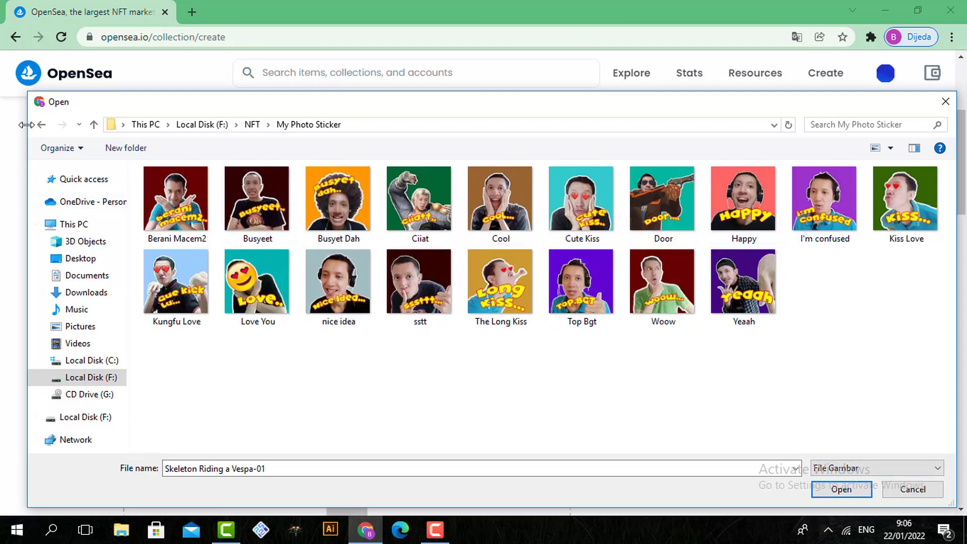
pyautogui.click(42, 125)
pyautogui.click(202, 318)
pyautogui.doubleClick(201, 317)
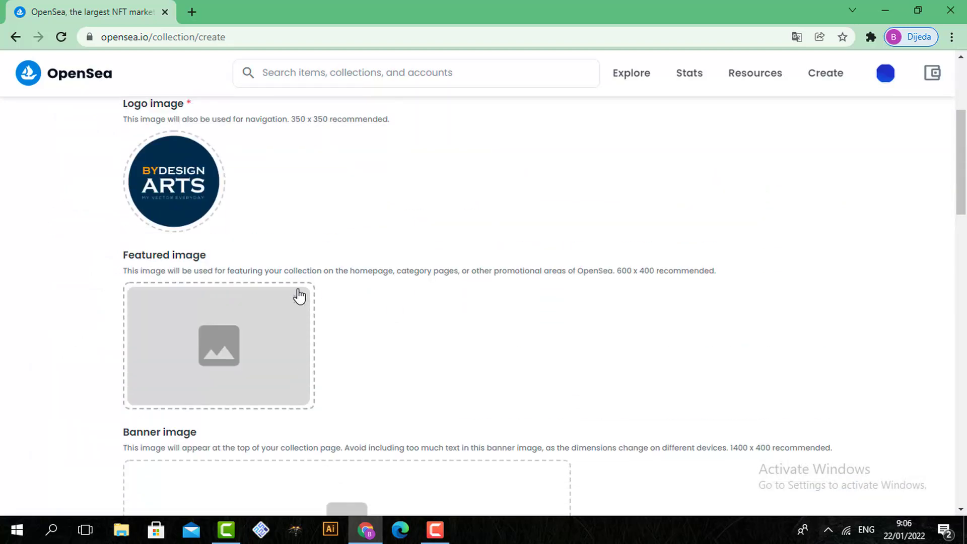
# Upload banner-cover from the NFT folder as the collection's banner image.
pyautogui.scroll(-3, 348, 310)
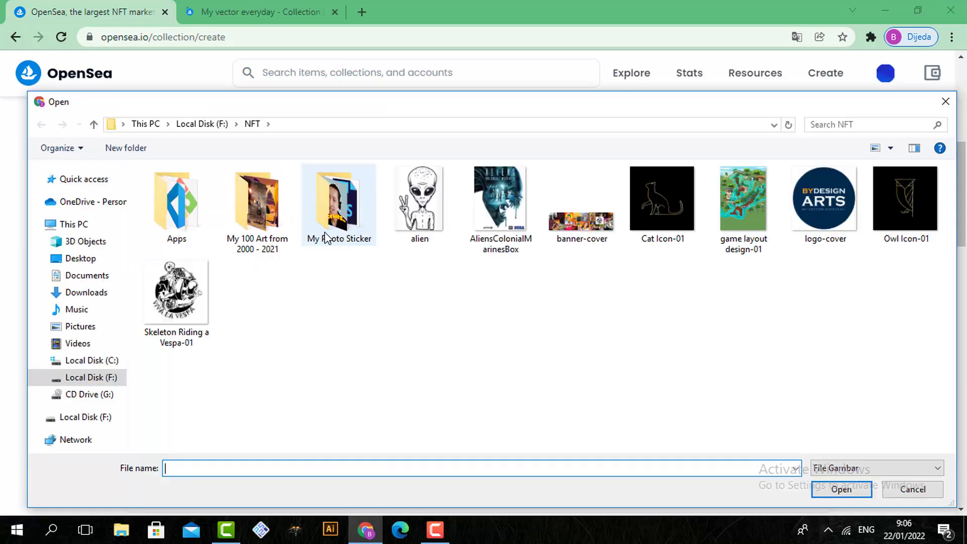
pyautogui.click(946, 103)
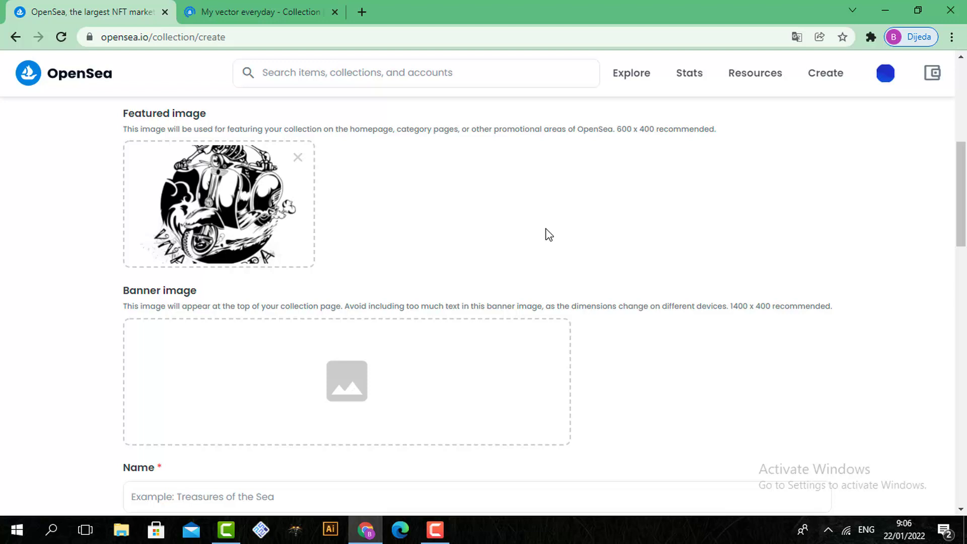
pyautogui.click(384, 392)
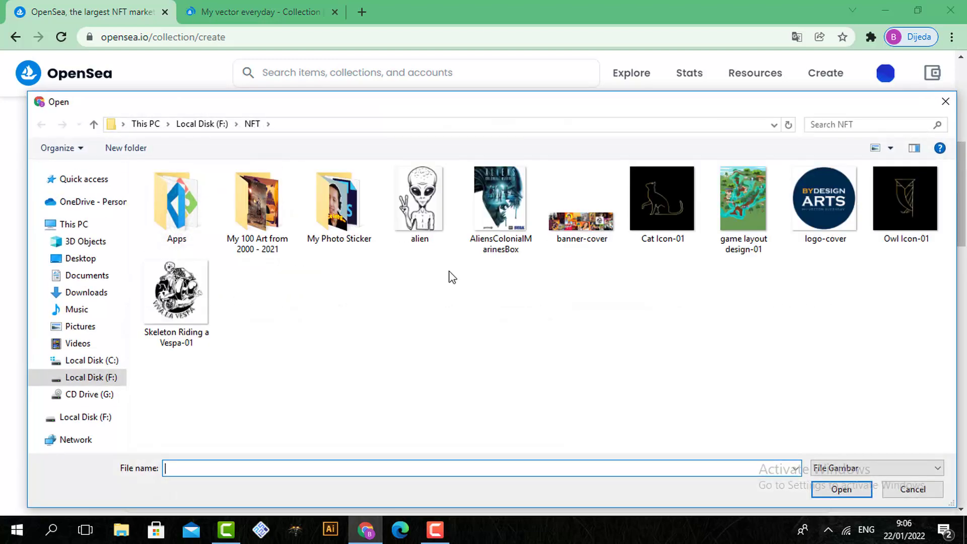
pyautogui.click(569, 225)
pyautogui.click(835, 483)
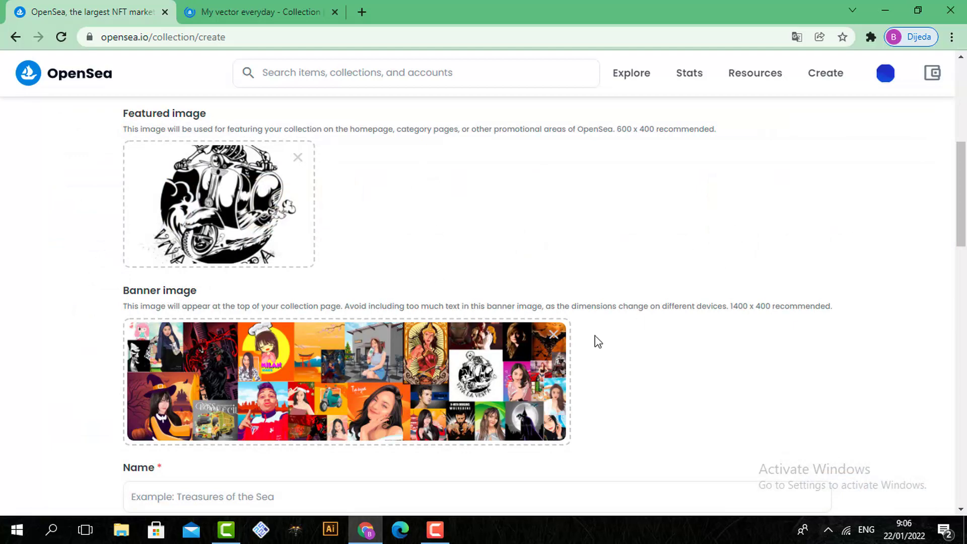
# Name the collection "my vektor album".
pyautogui.scroll(2, 509, 324)
pyautogui.scroll(-5, 509, 324)
pyautogui.scroll(-1, 510, 325)
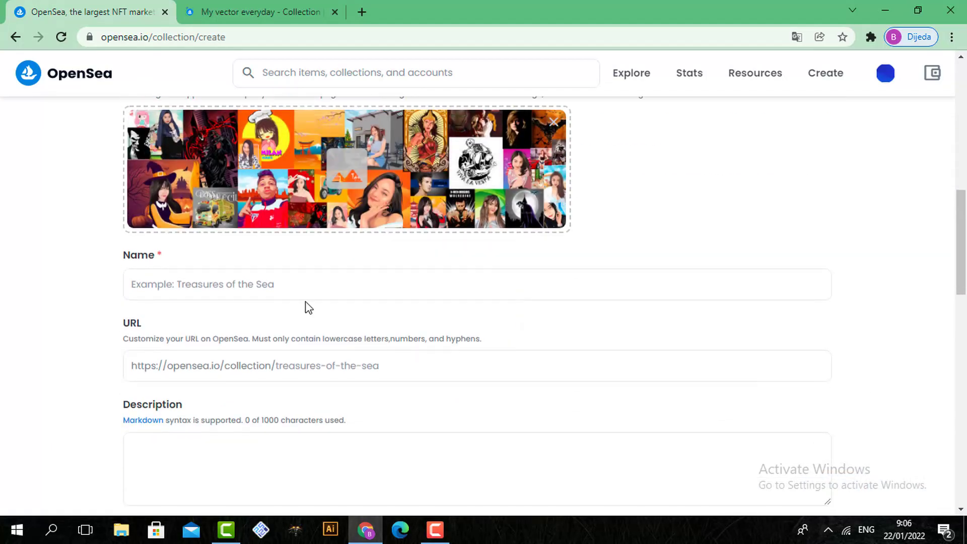
pyautogui.click(311, 283)
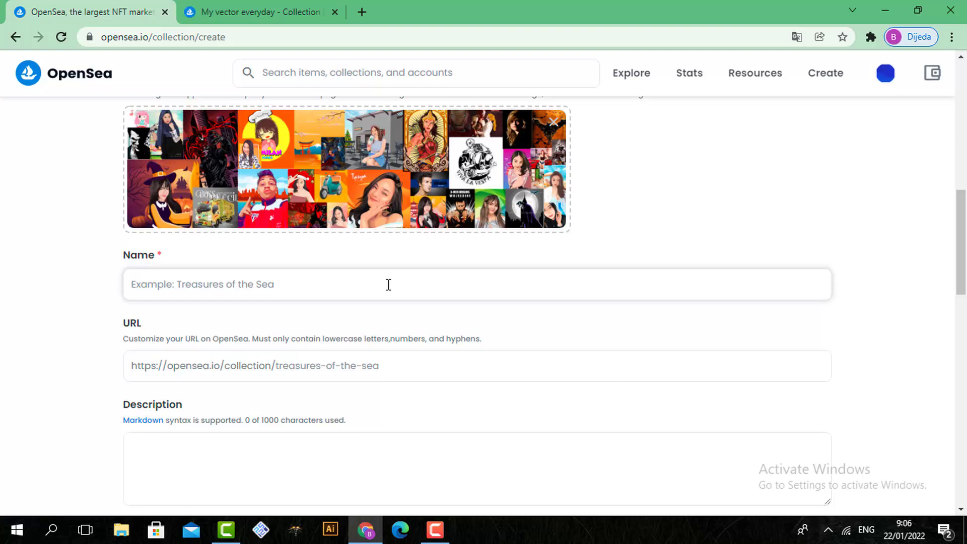
pyautogui.write('my vektor ')
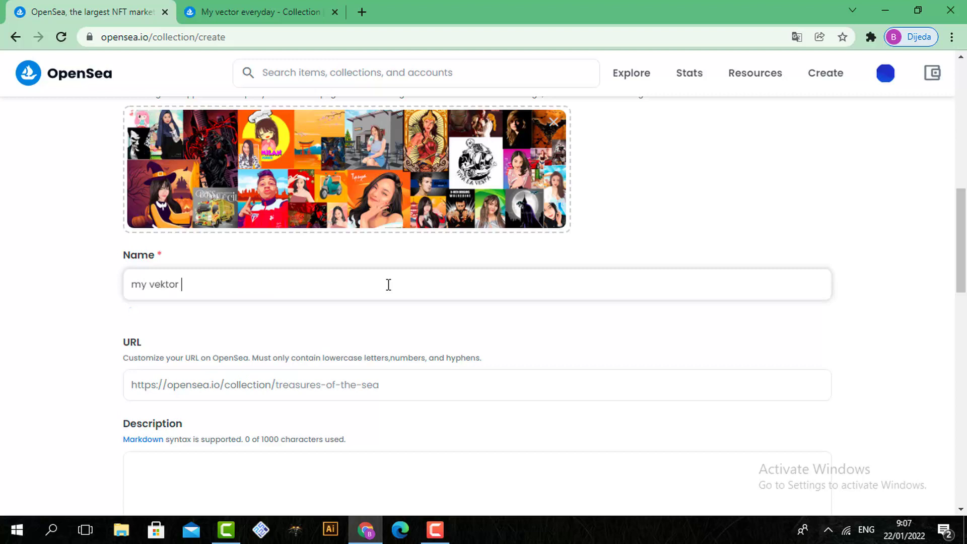
pyautogui.write('everyday')
pyautogui.press('BackSpace')
pyautogui.press('BackSpace')
pyautogui.press('BackSpace')
pyautogui.press('BackSpace')
pyautogui.press('BackSpace')
pyautogui.press('BackSpace')
pyautogui.press('BackSpace')
pyautogui.press('BackSpace')
pyautogui.write('album')
pyautogui.scroll(-2, 389, 285)
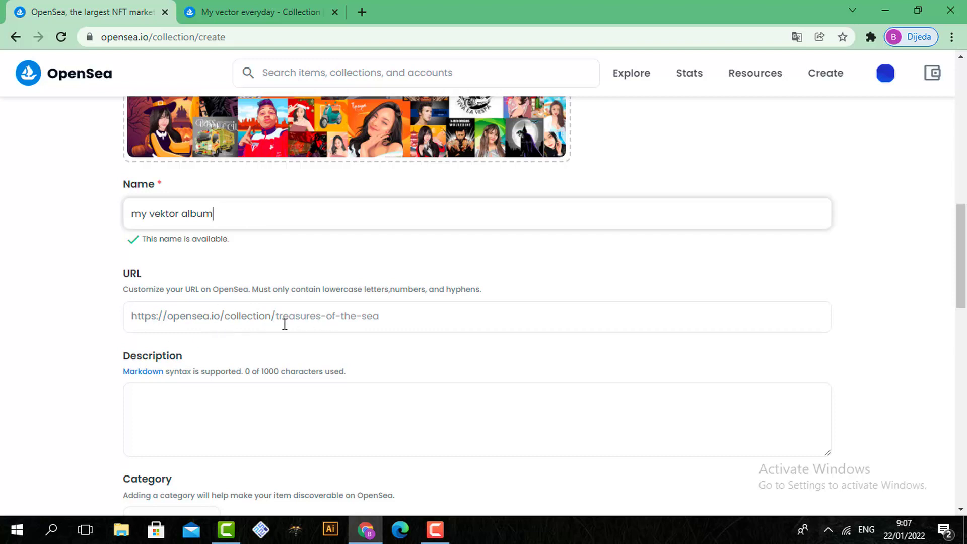
pyautogui.scroll(-3, 253, 352)
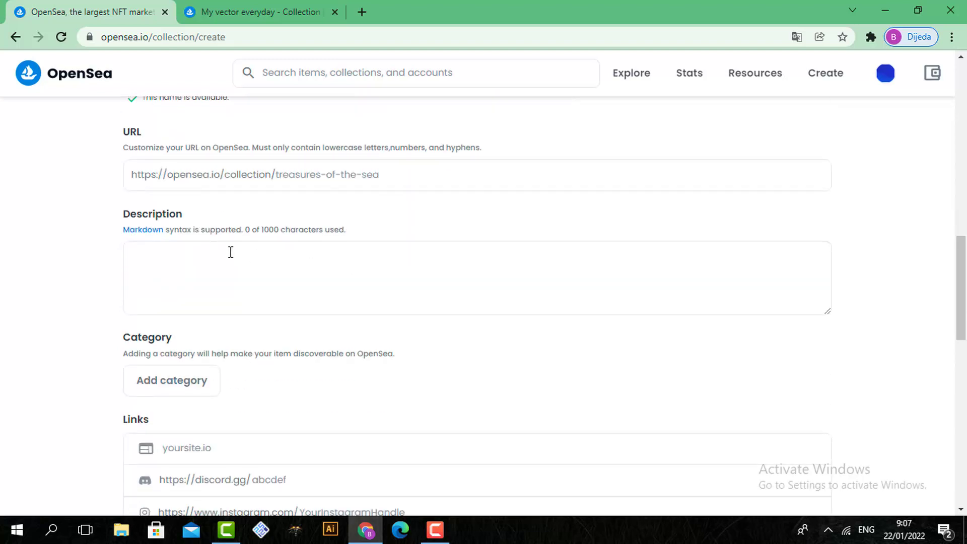
# Enter the collection's description "in this collection, i created any vecktor from 1999 to 2021".
pyautogui.click(378, 297)
pyautogui.scroll(3, 297, 404)
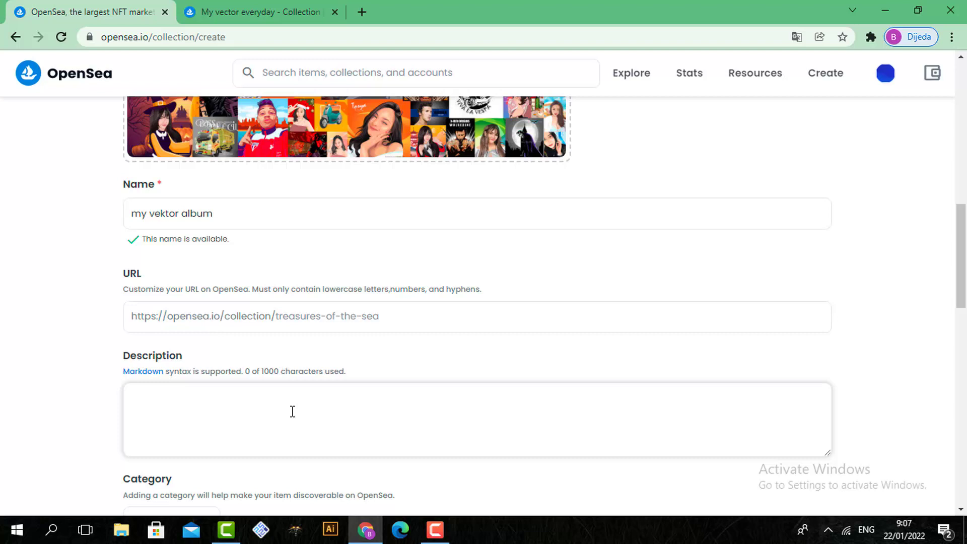
pyautogui.write('in this col')
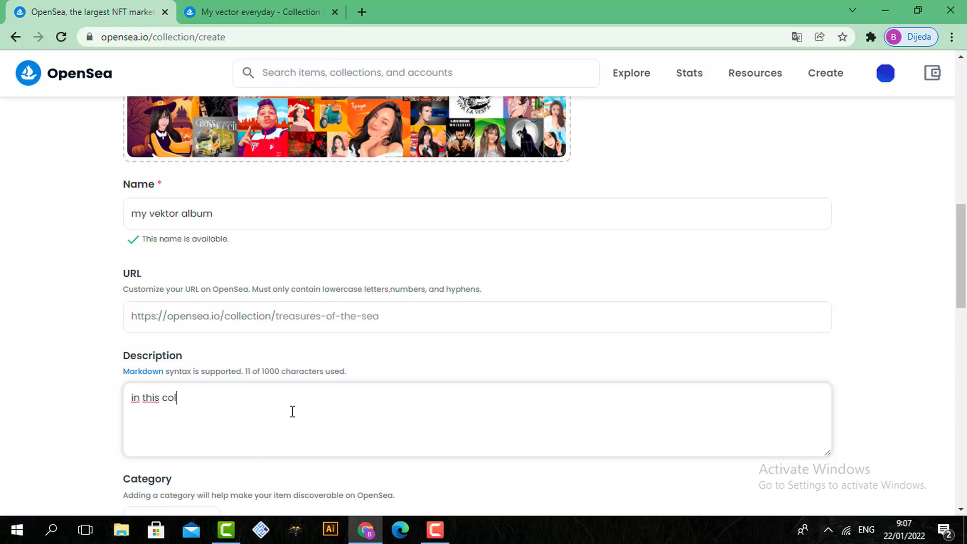
pyautogui.write('lecto')
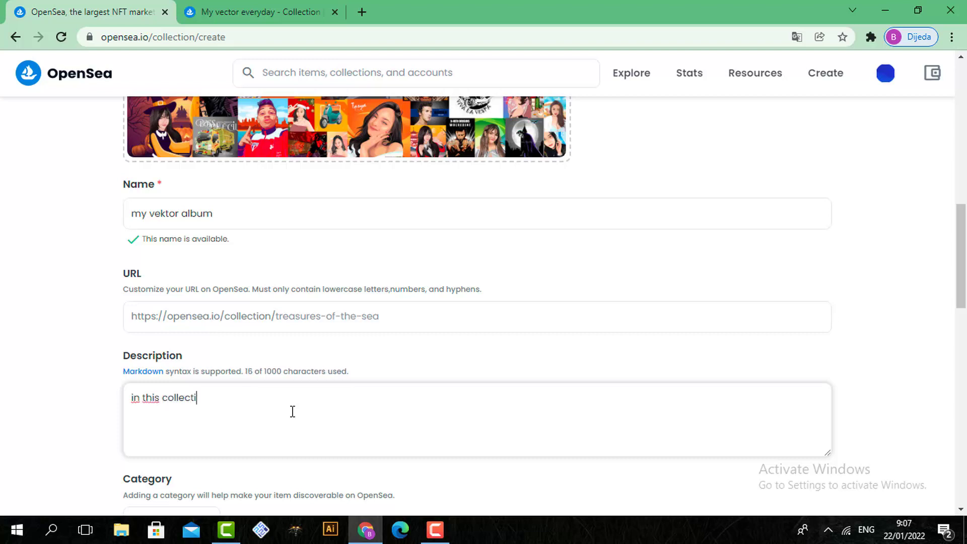
pyautogui.write('on, i cr')
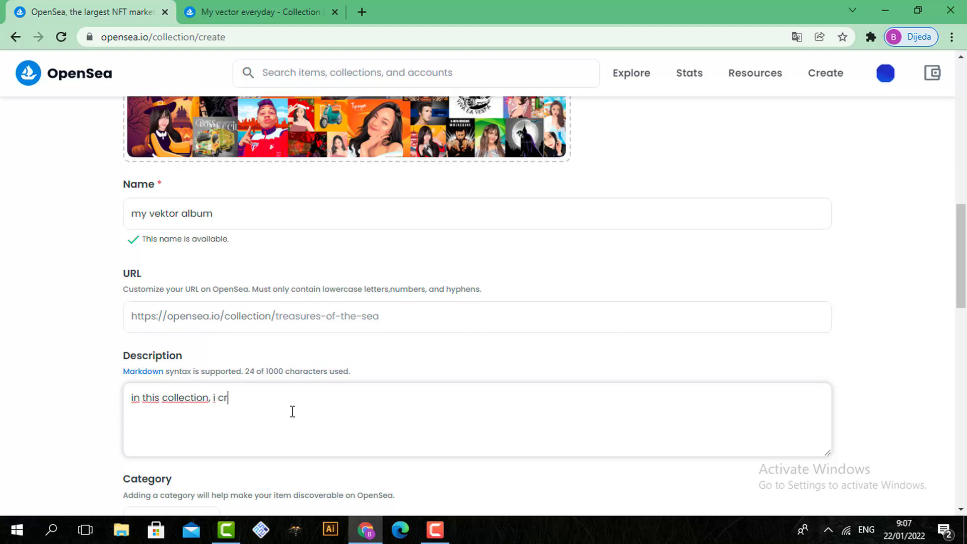
pyautogui.write('eated any v')
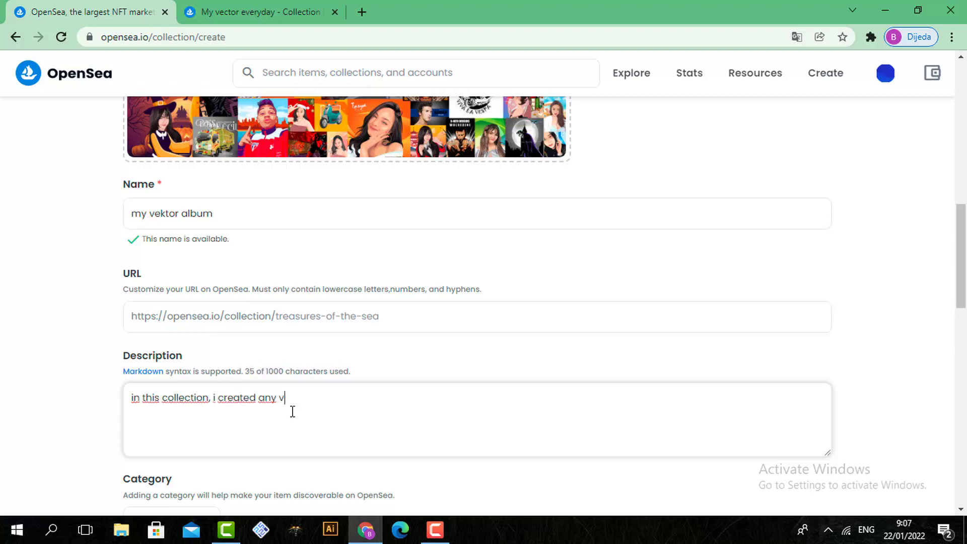
pyautogui.write('ecktor')
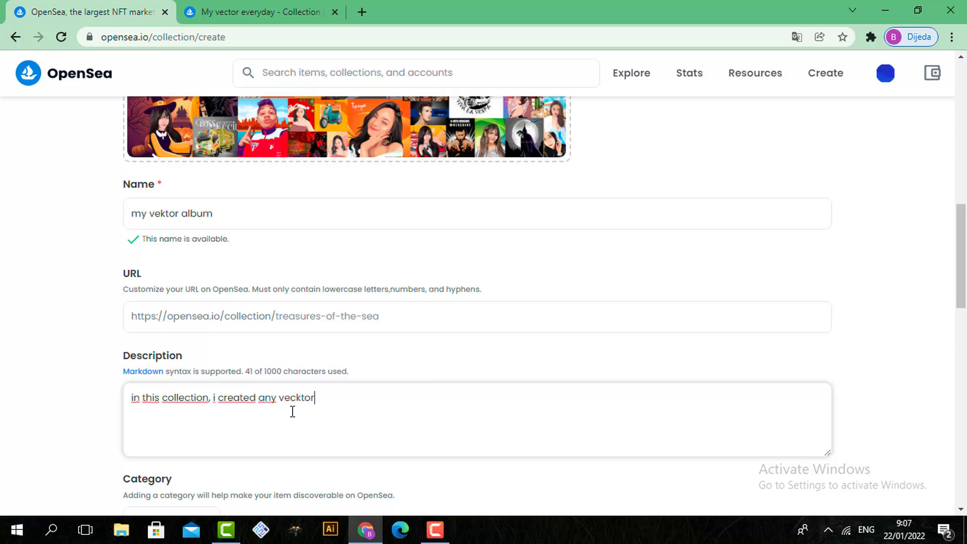
pyautogui.press('BackSpace')
pyautogui.press('BackSpace')
pyautogui.press('BackSpace')
pyautogui.press('BackSpace')
pyautogui.press('BackSpace')
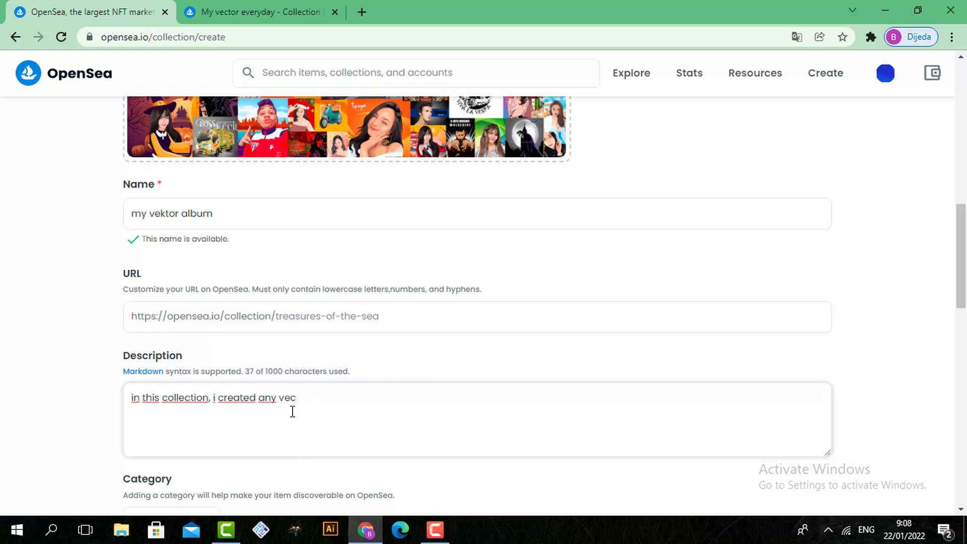
pyautogui.write('ktor')
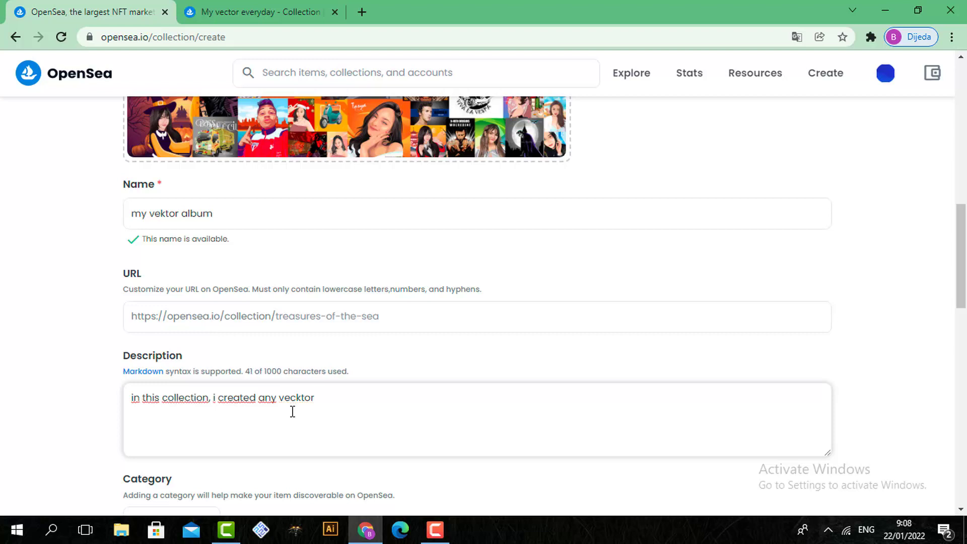
pyautogui.press('BackSpace')
pyautogui.press('BackSpace')
pyautogui.write('tor ')
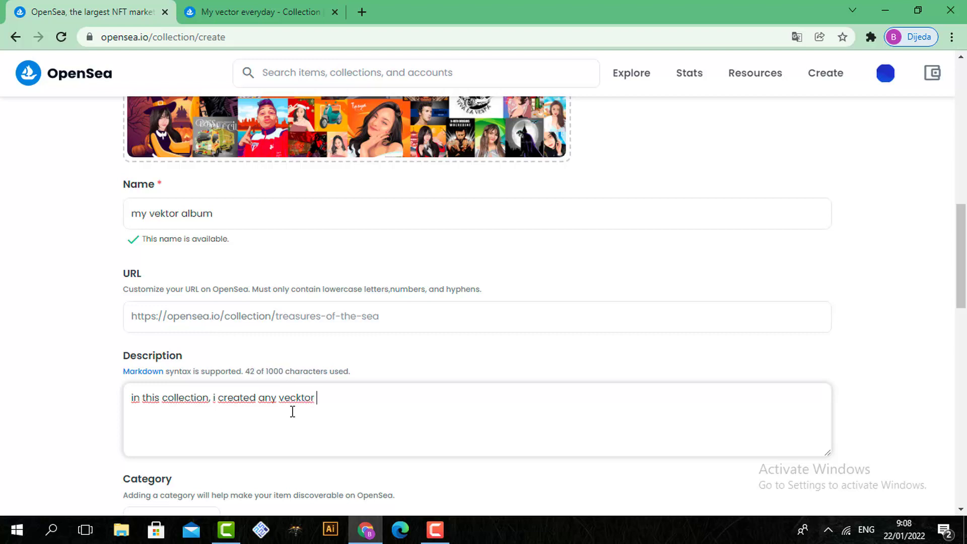
pyautogui.write('from 19')
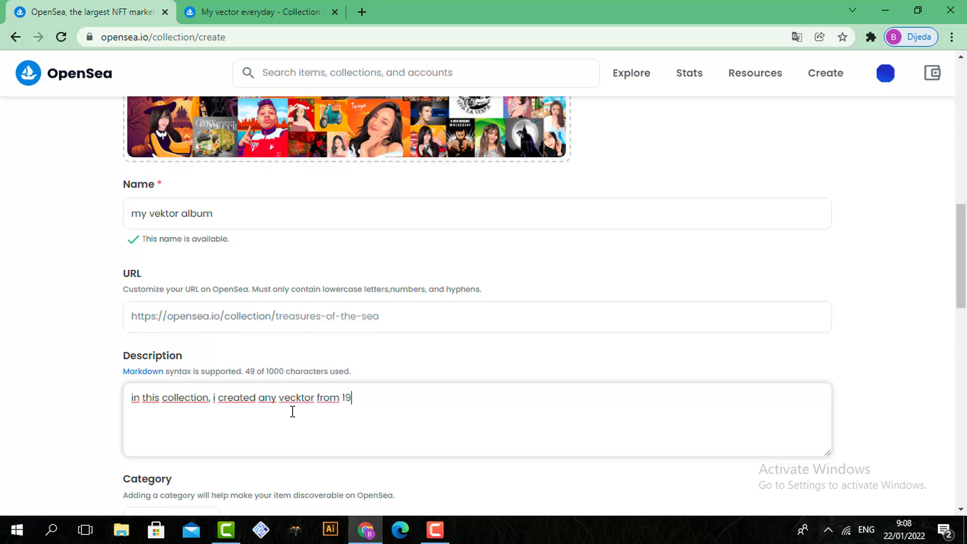
pyautogui.write('99 to 2021')
pyautogui.scroll(-1, 292, 412)
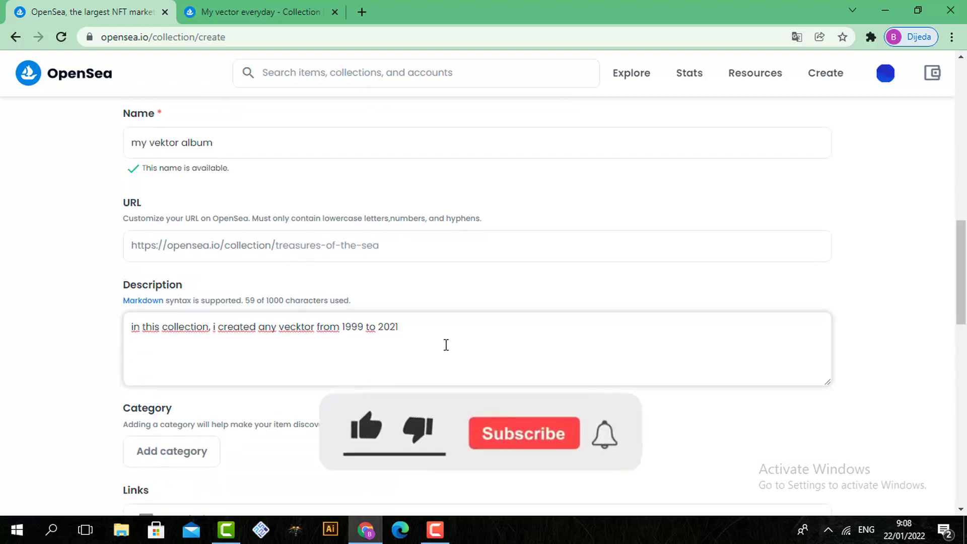
# Set the collection's category to Art.
pyautogui.scroll(2, 363, 413)
pyautogui.scroll(-2, 363, 413)
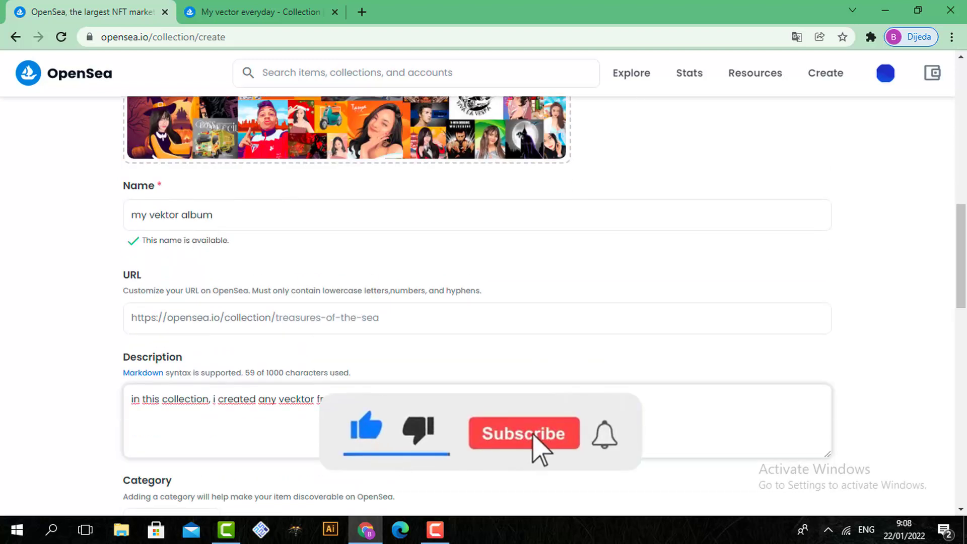
pyautogui.scroll(-2, 479, 296)
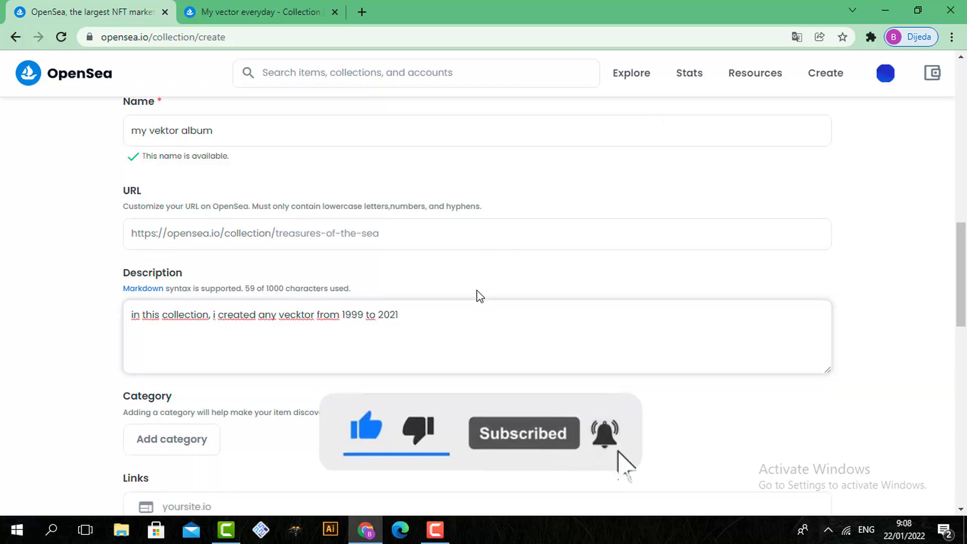
pyautogui.click(199, 317)
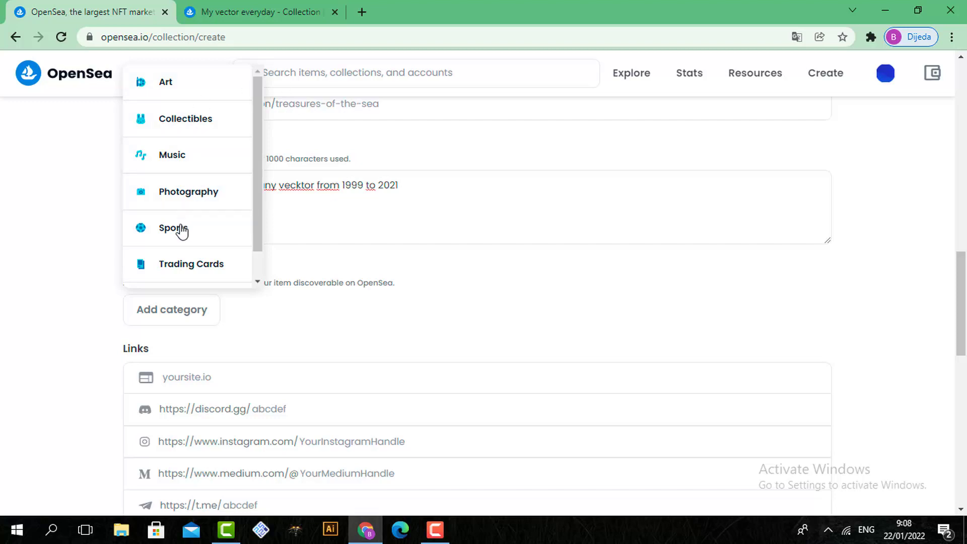
pyautogui.scroll(1, 180, 249)
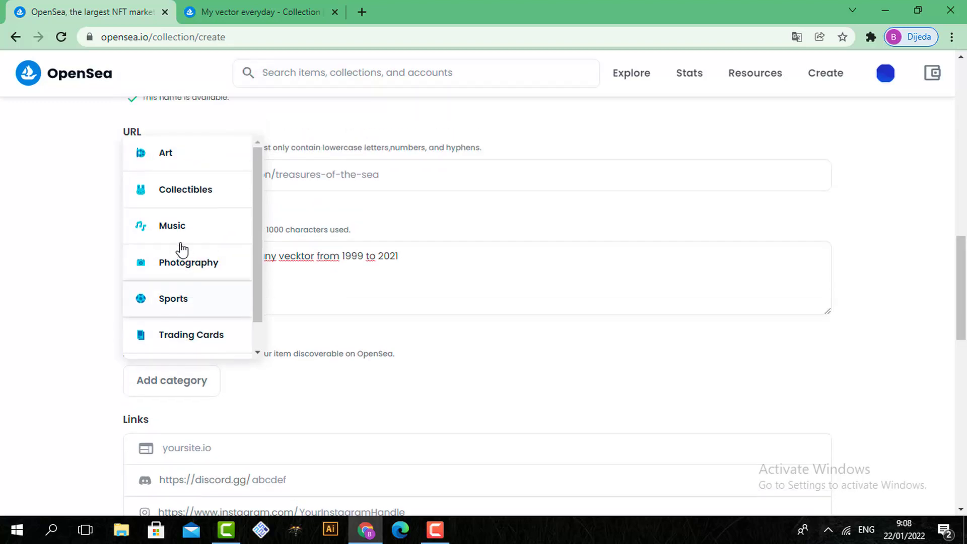
pyautogui.click(177, 161)
pyautogui.scroll(-1, 257, 437)
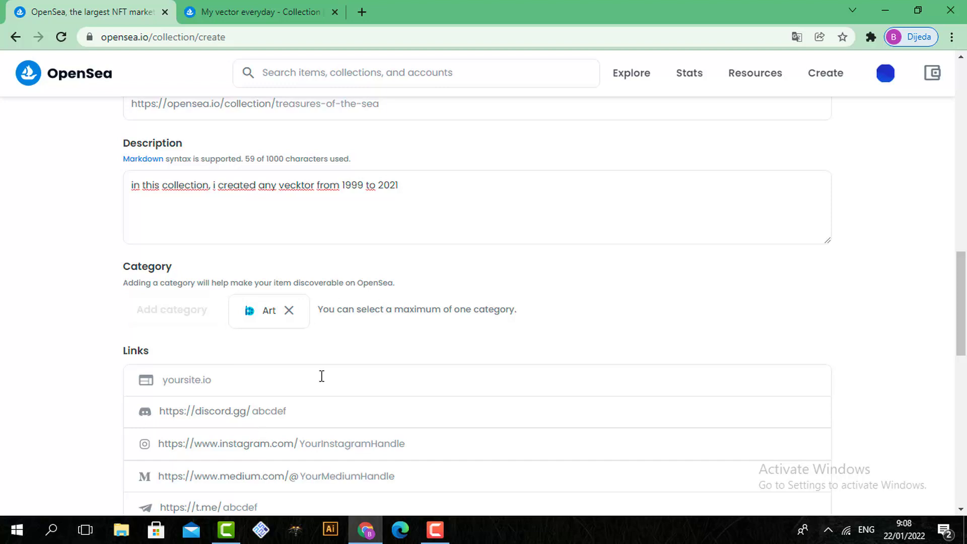
# Examine the collection's website and social link fields and the royalties percentage fee field without filling them in.
pyautogui.scroll(-2, 367, 421)
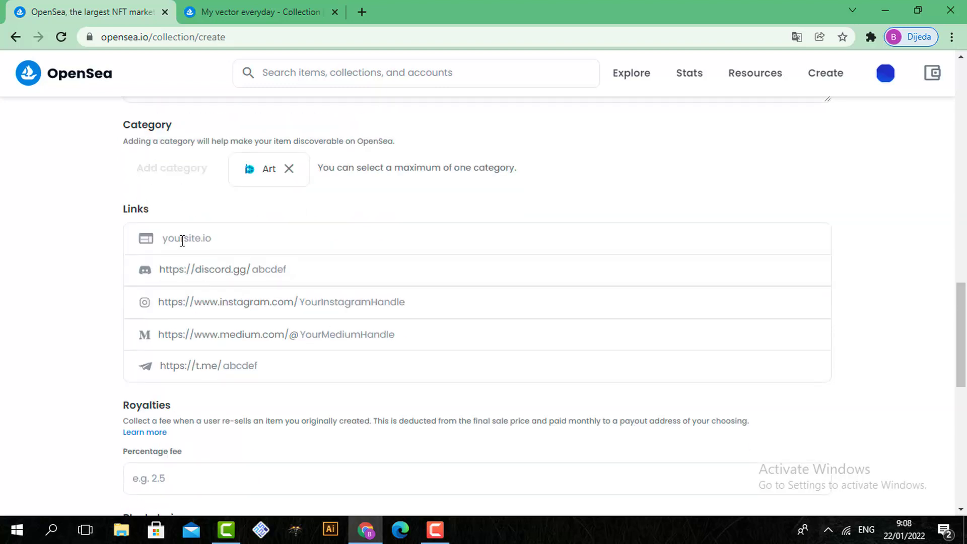
pyautogui.click(219, 237)
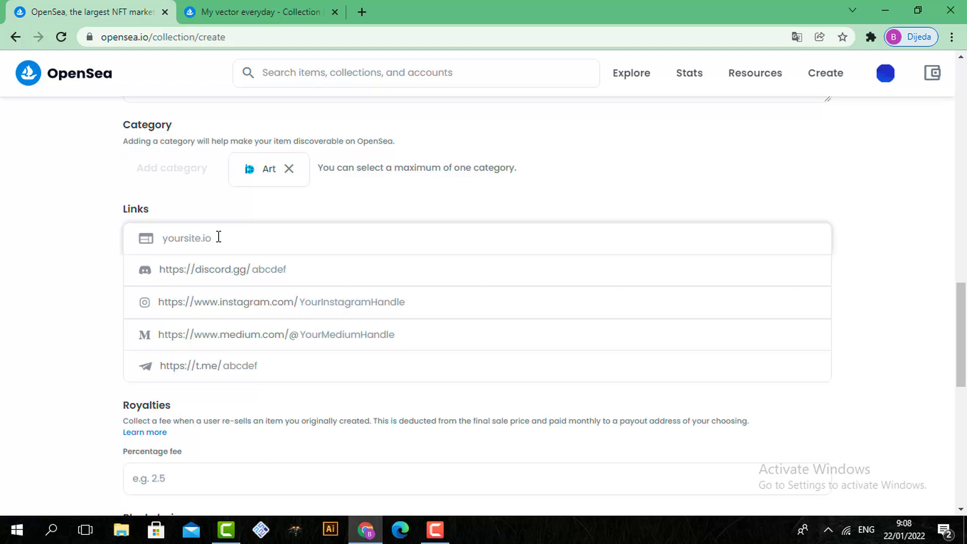
pyautogui.click(196, 38)
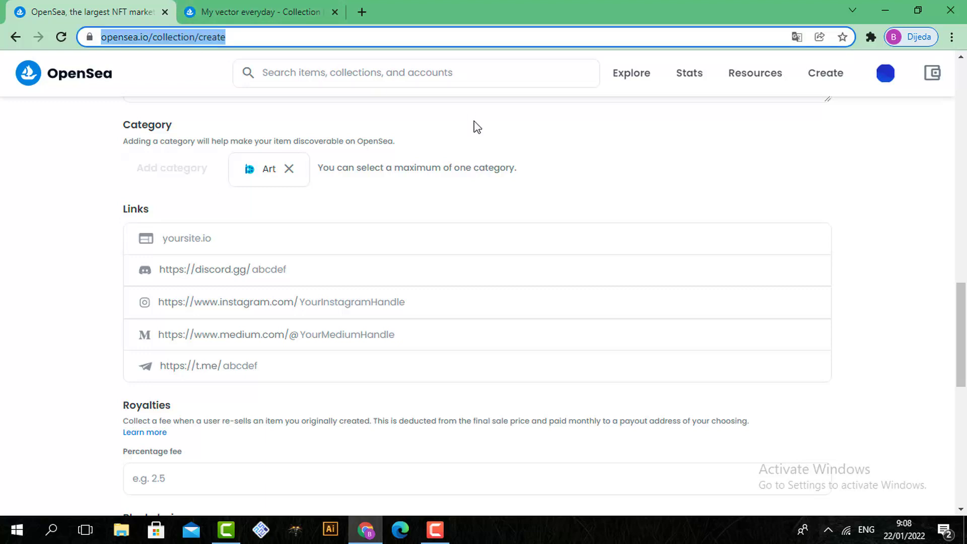
pyautogui.click(252, 240)
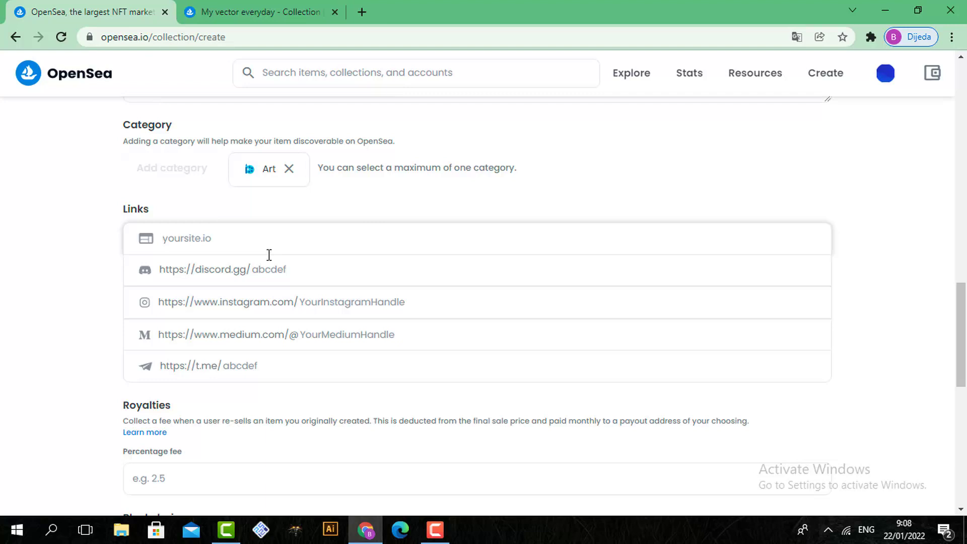
pyautogui.click(245, 263)
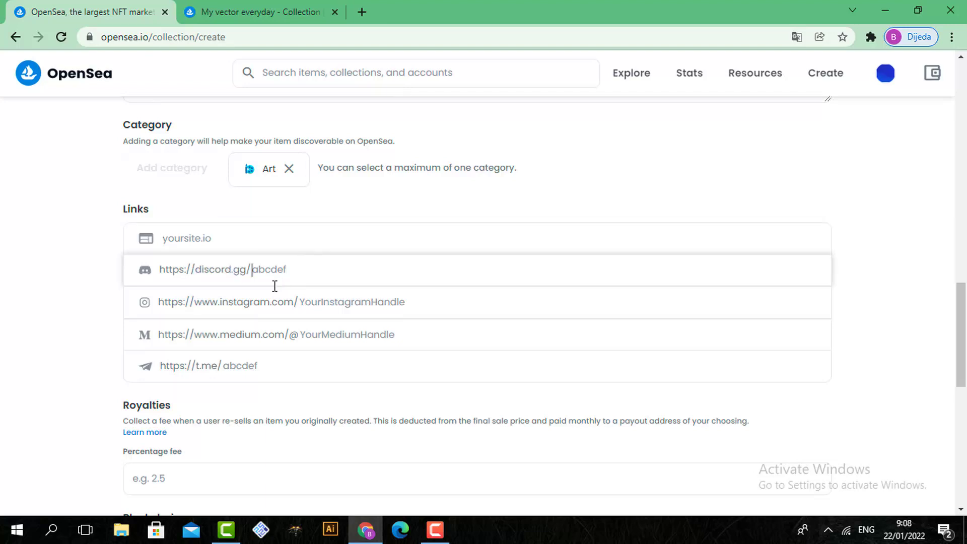
pyautogui.click(324, 276)
pyautogui.click(33, 334)
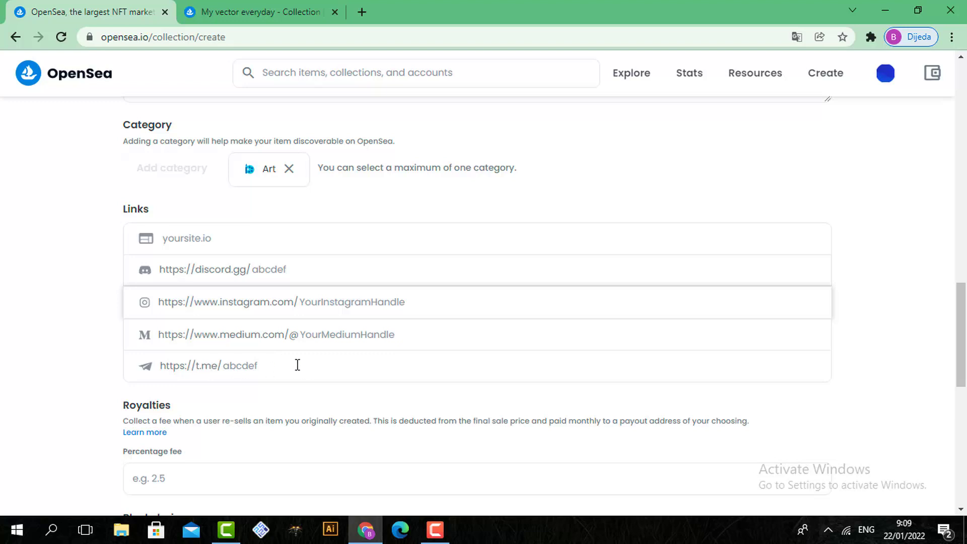
pyautogui.click(234, 364)
pyautogui.scroll(-3, 130, 380)
pyautogui.click(176, 337)
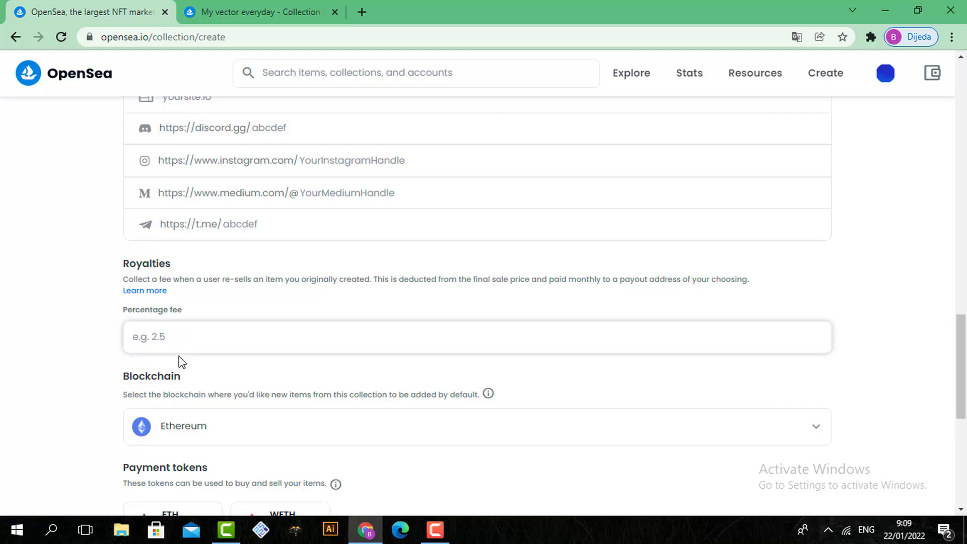
# Set the default blockchain for the collection's new items to Polygon.
pyautogui.scroll(-4, 180, 361)
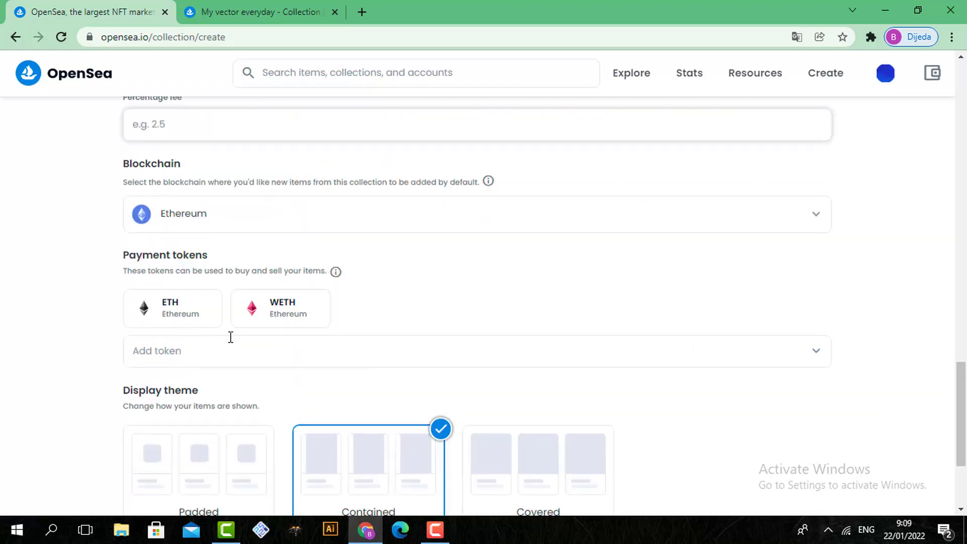
pyautogui.click(341, 228)
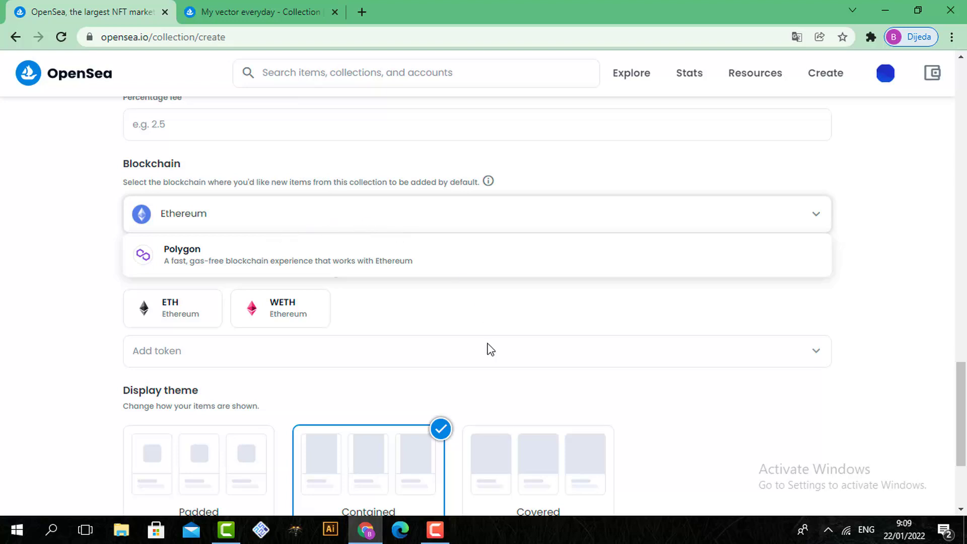
pyautogui.click(200, 259)
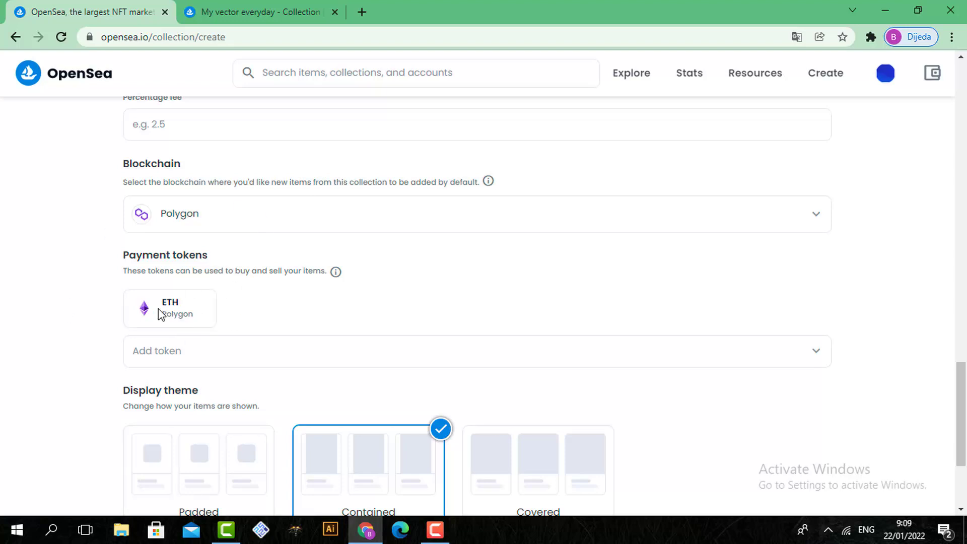
# Switch the collection's explicit and sensitive content setting on and back off.
pyautogui.scroll(-3, 295, 358)
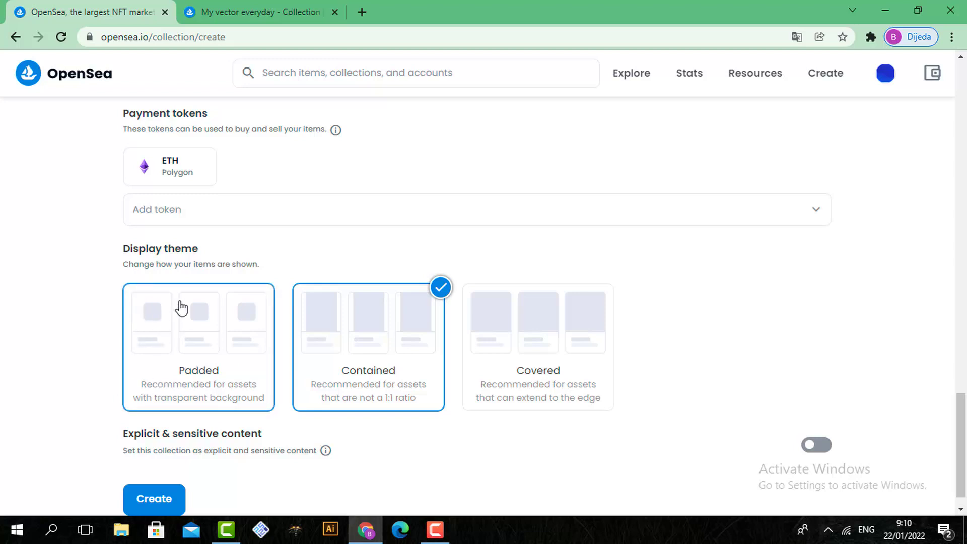
pyautogui.scroll(-1, 182, 308)
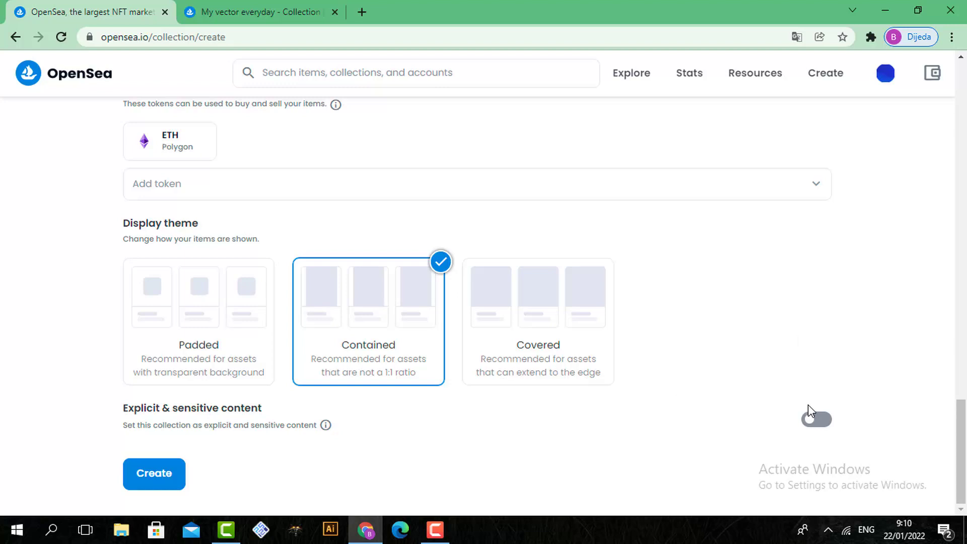
pyautogui.click(828, 429)
pyautogui.scroll(2, 703, 434)
pyautogui.scroll(-2, 703, 433)
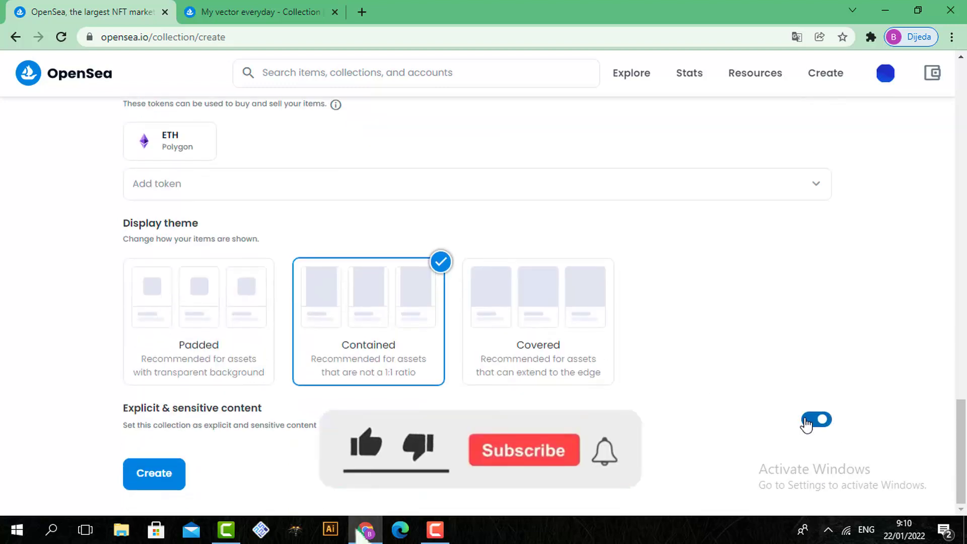
pyautogui.click(808, 423)
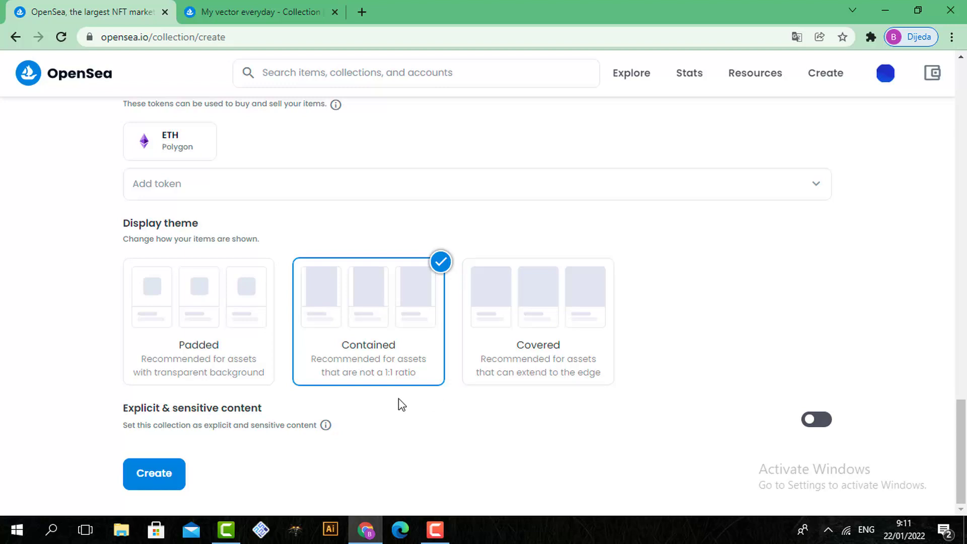
pyautogui.click(160, 482)
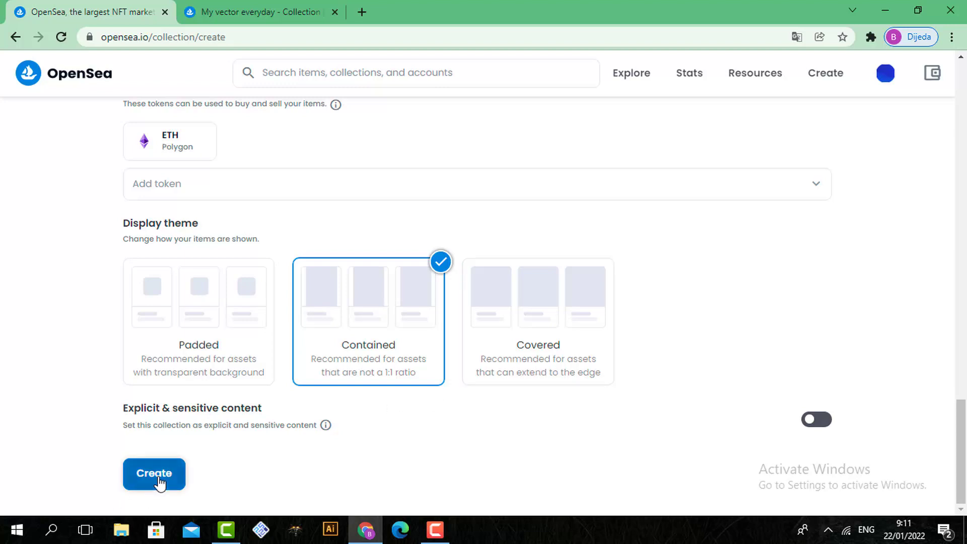
# Look through the items and web address of the existing "My vector everyday" collection.
pyautogui.click(242, 10)
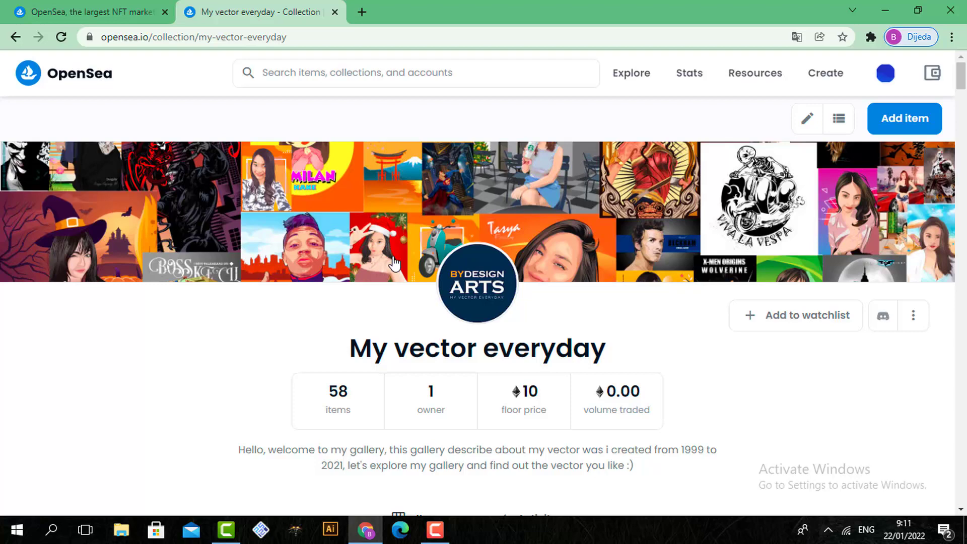
pyautogui.scroll(-10, 394, 262)
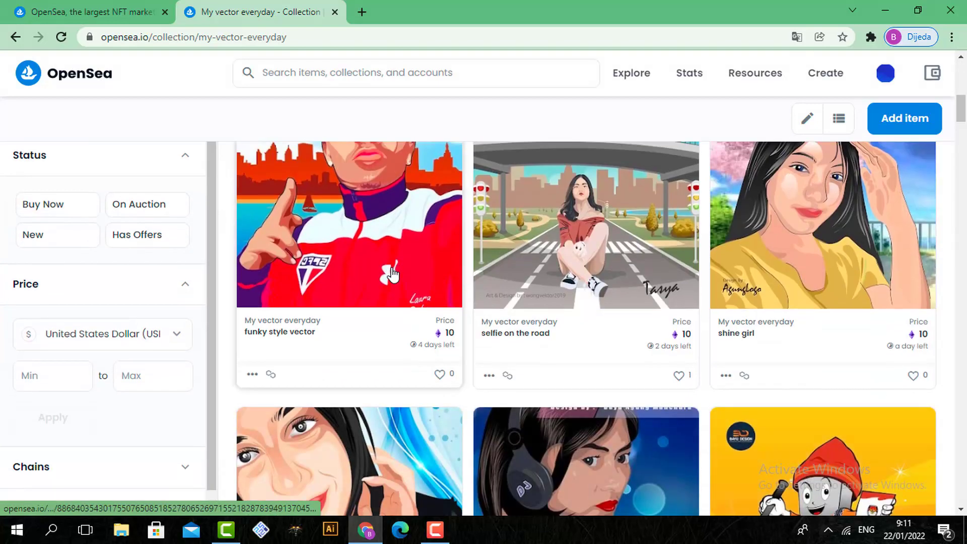
pyautogui.scroll(-8, 394, 275)
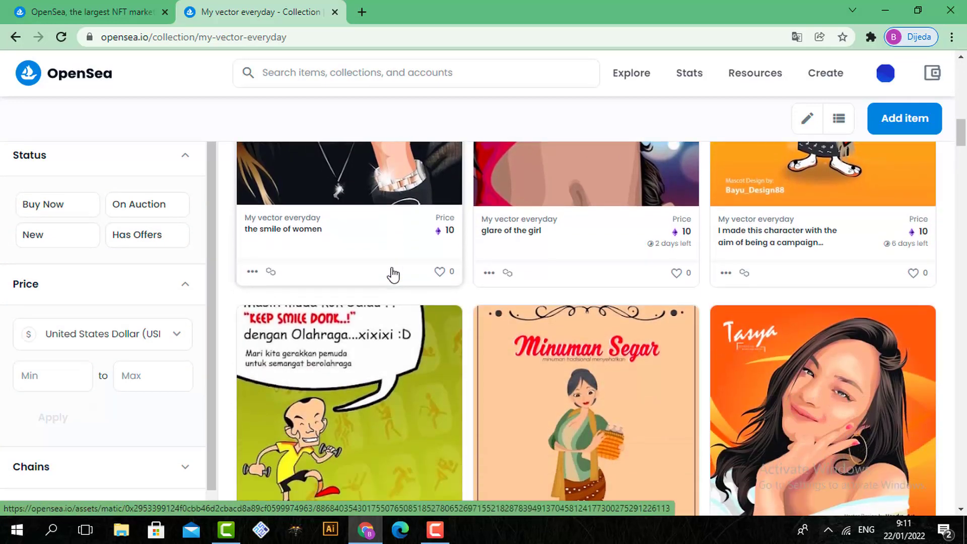
pyautogui.click(321, 41)
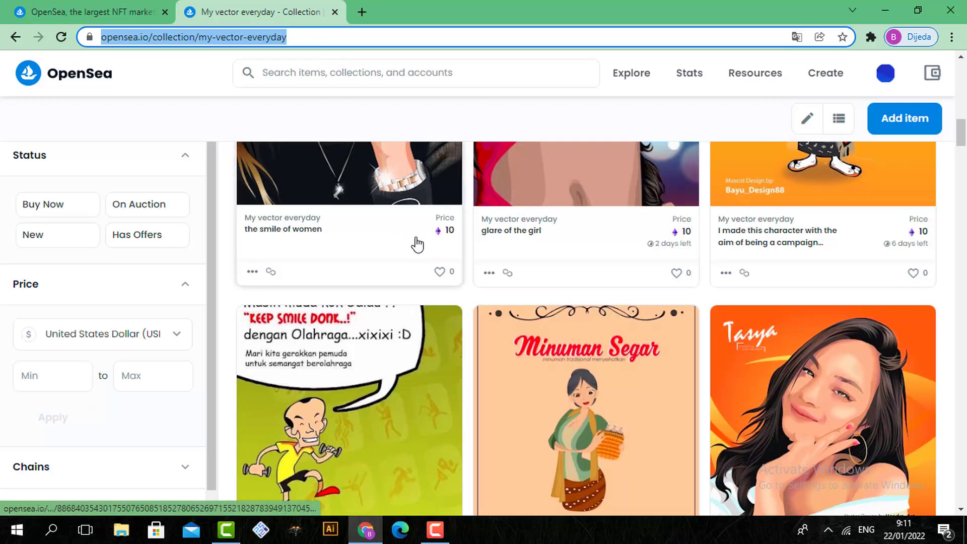
pyautogui.scroll(-3, 417, 244)
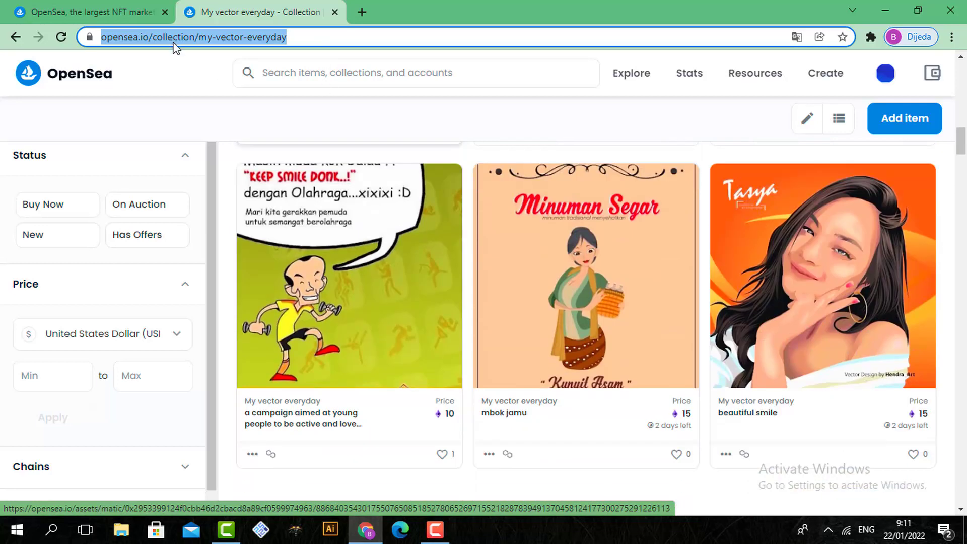
# Return to the new collection's form and look back over its blockchain, royalties, links and category settings.
pyautogui.click(105, 6)
pyautogui.scroll(5, 544, 250)
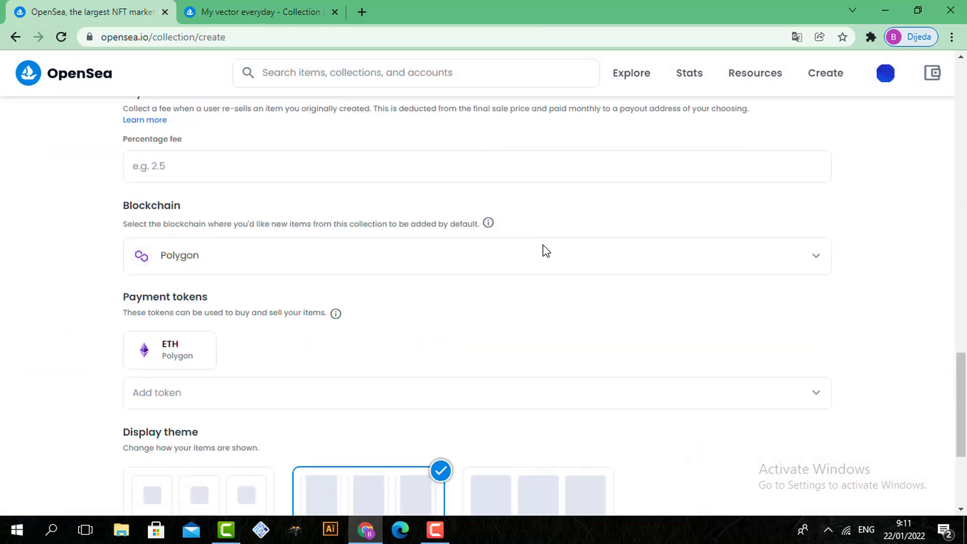
pyautogui.scroll(5, 545, 251)
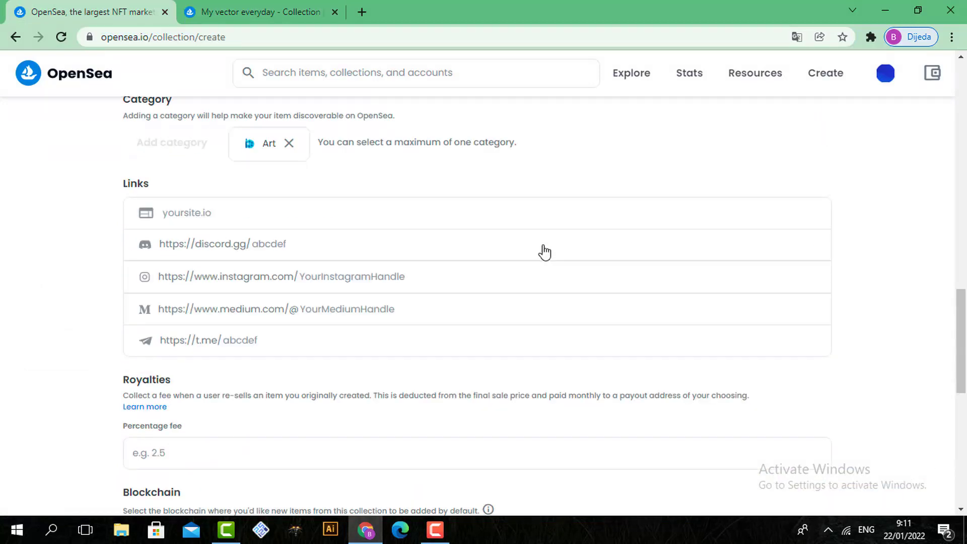